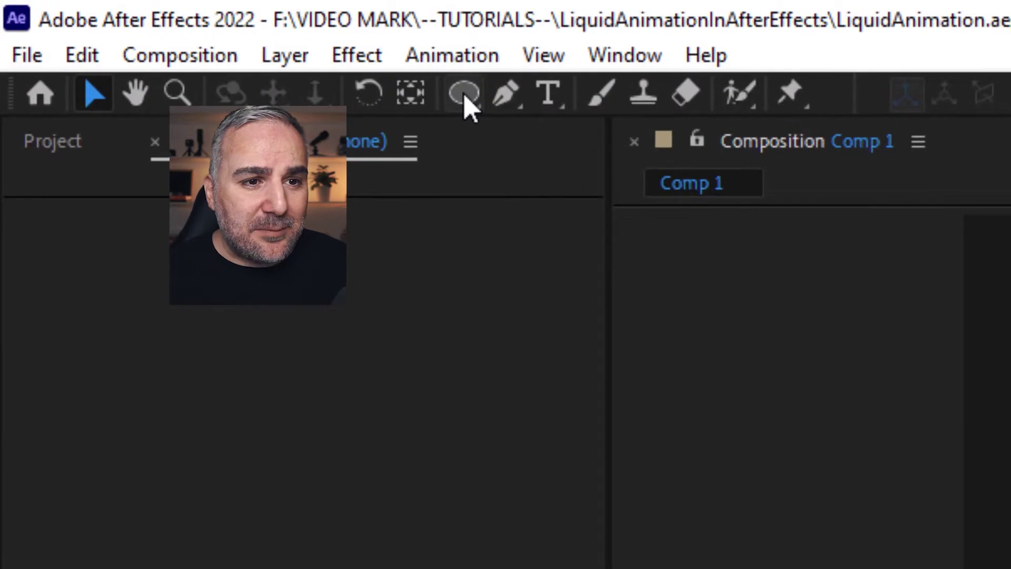
# Step: Draw a white circle with the Ellipse Tool and centre it in Comp 1
pyautogui.click(463, 93)
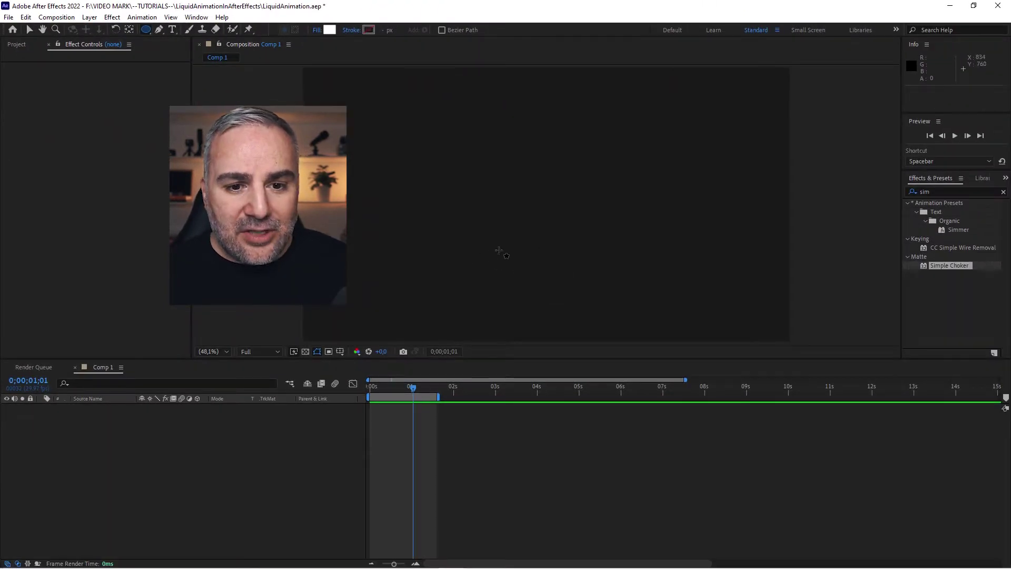
pyautogui.moveTo(411, 180); pyautogui.dragTo(529, 295)
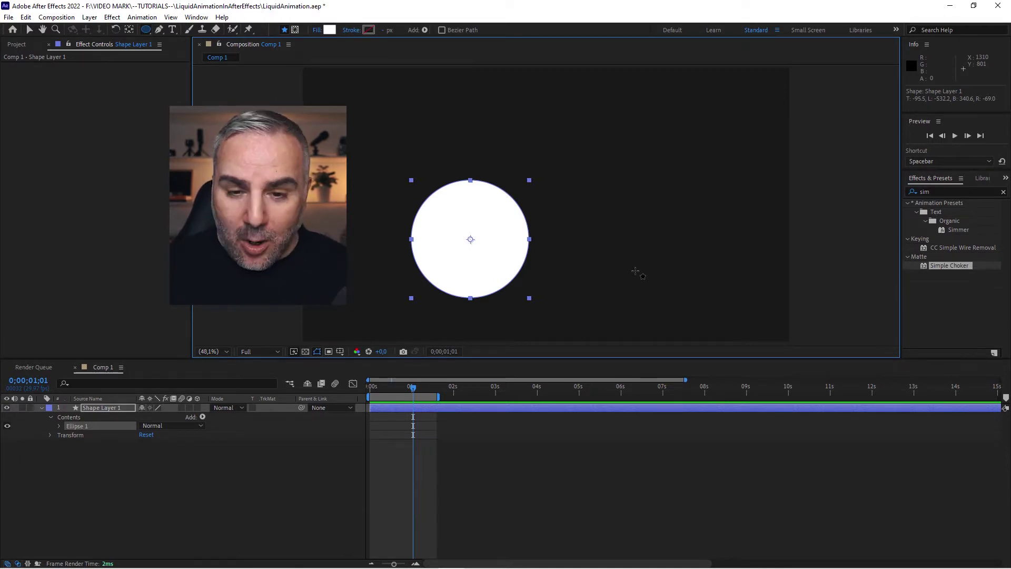
pyautogui.hotkey('ctrl', 'Home')
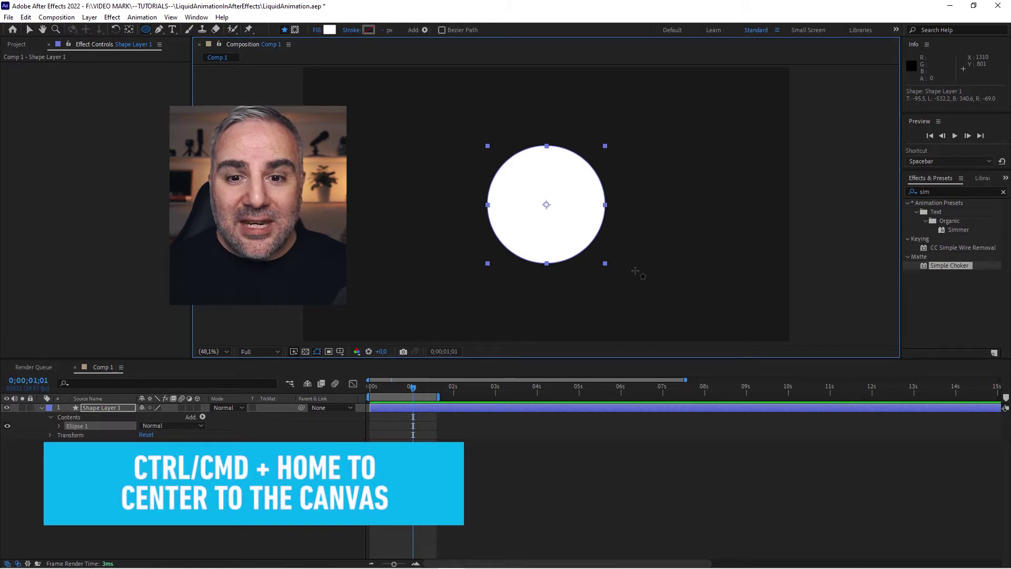
# Step: Delete that first circle layer, then redraw the circle and centre it with Ctrl+Home
pyautogui.click(237, 474)
pyautogui.click(109, 409)
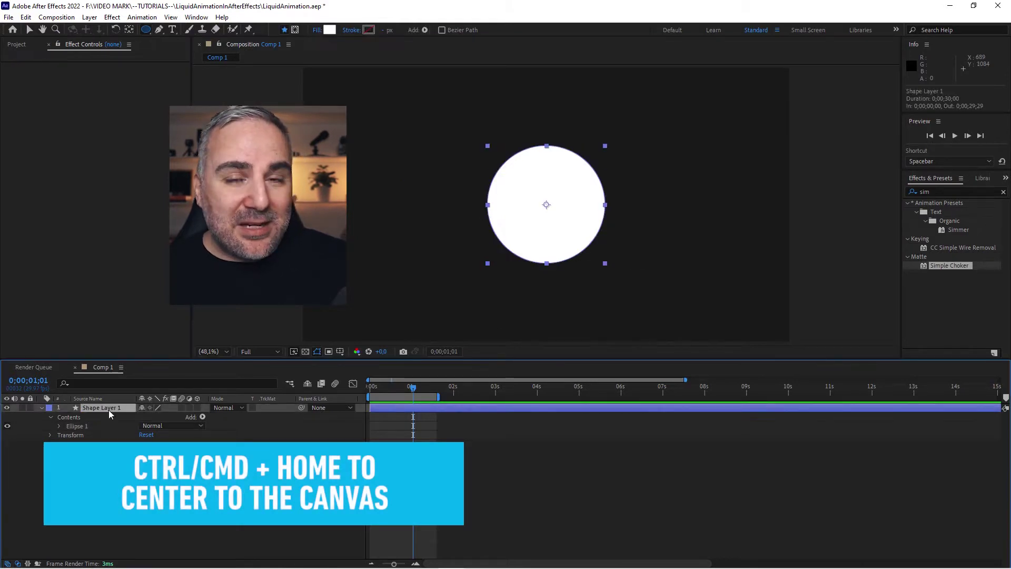
pyautogui.press('Delete')
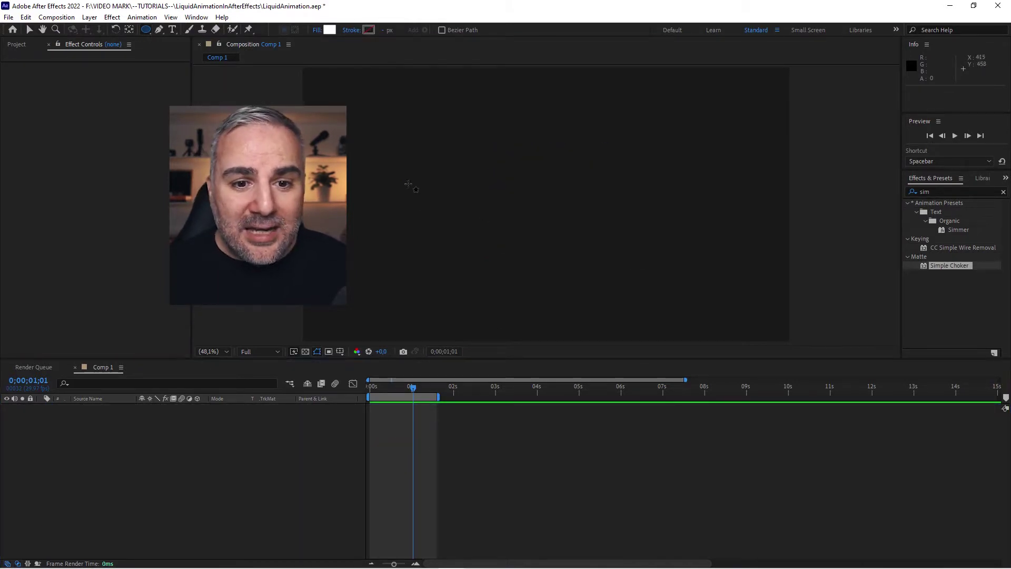
pyautogui.moveTo(377, 168); pyautogui.dragTo(499, 290)
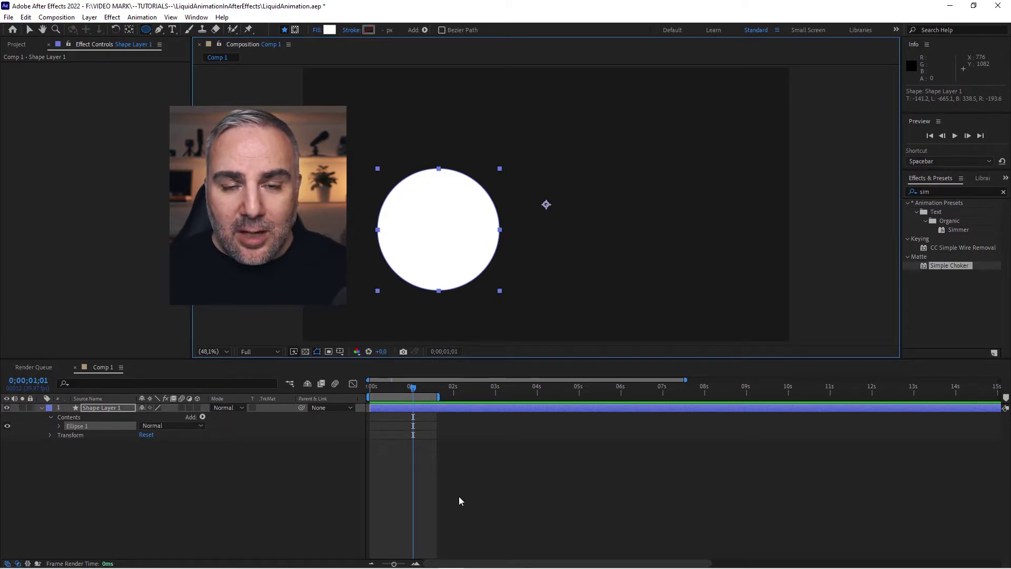
pyautogui.hotkey('ctrl', 'Home')
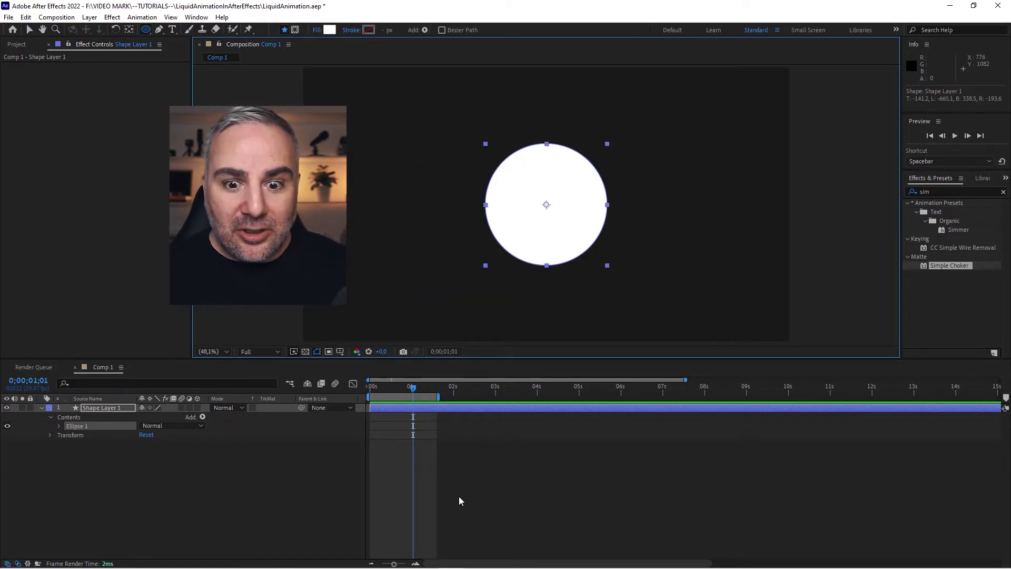
# Step: With the Selection Tool, nudge the circle and recentre it in the composition
pyautogui.click(529, 503)
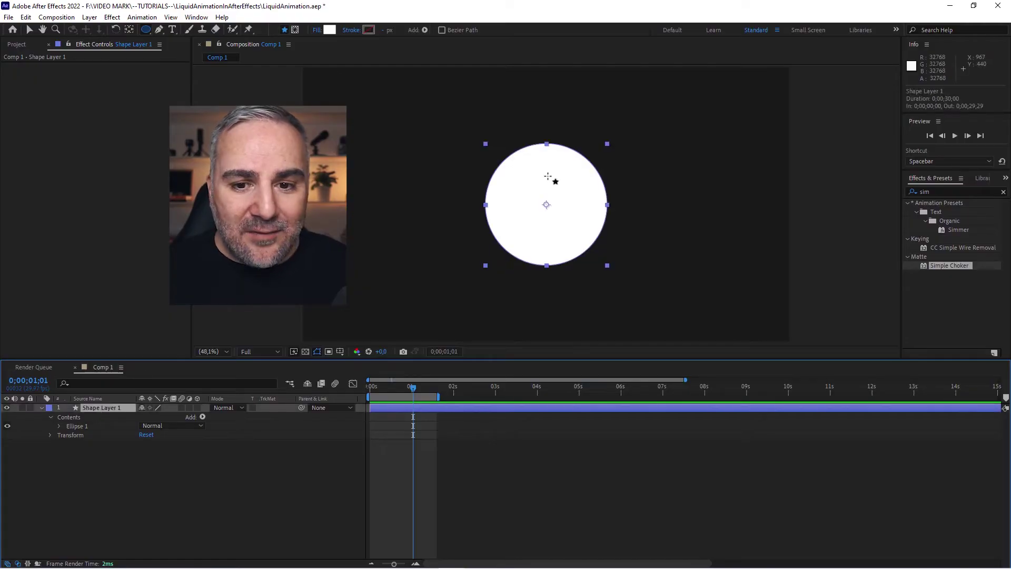
pyautogui.click(30, 31)
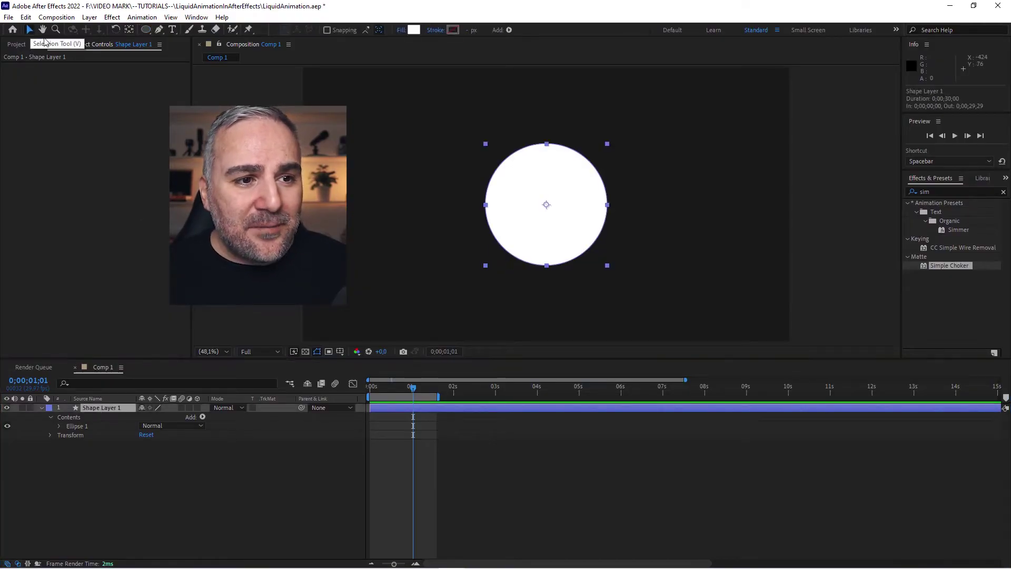
pyautogui.moveTo(550, 202)
pyautogui.mouseDown()
pyautogui.moveTo(495, 178)
pyautogui.moveTo(551, 197)
pyautogui.mouseUp()
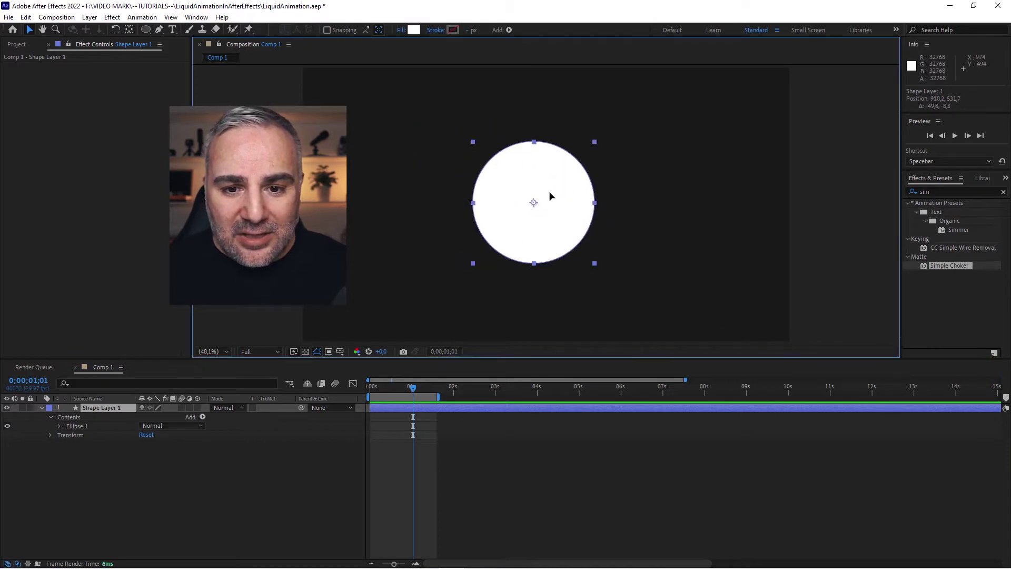
pyautogui.hotkey('ctrl', 'Home')
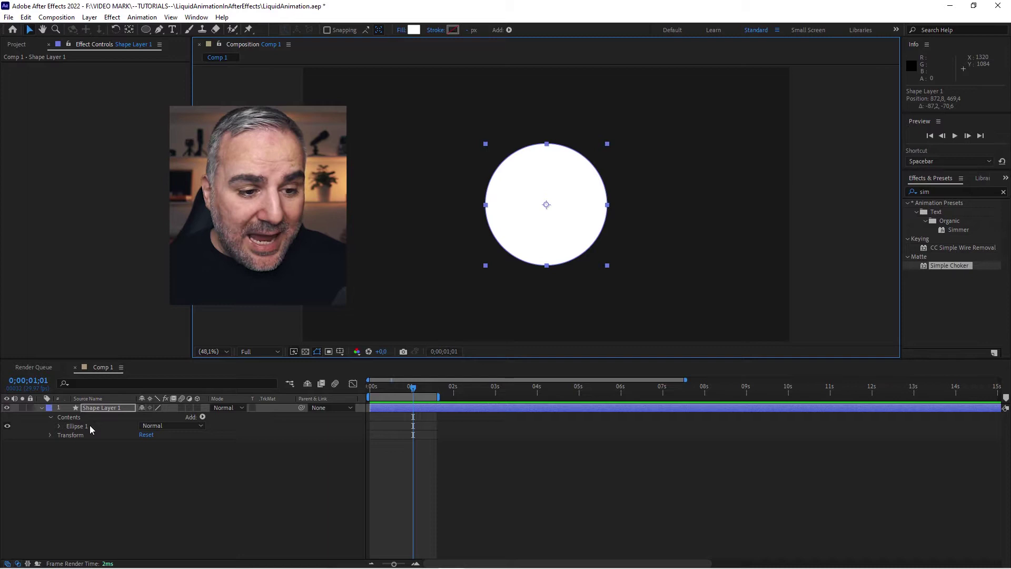
# Step: Duplicate Ellipse 1 as Ellipse 2 and line the copy up over the original
pyautogui.click(90, 425)
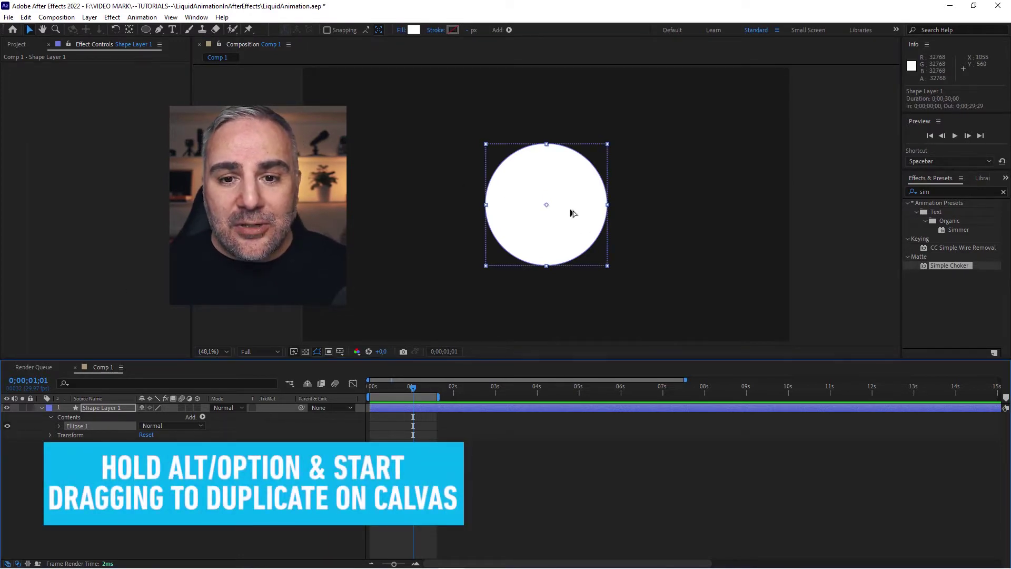
pyautogui.moveTo(573, 213); pyautogui.dragTo(493, 171)
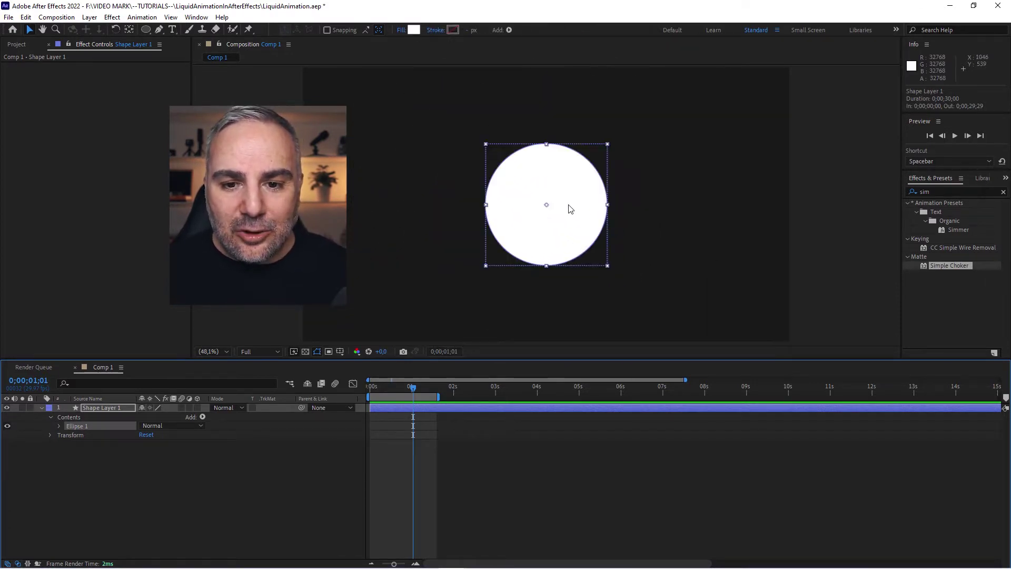
pyautogui.hotkey('ctrl', 'd')
pyautogui.moveTo(575, 207); pyautogui.dragTo(480, 218)
pyautogui.moveTo(465, 180); pyautogui.dragTo(487, 180)
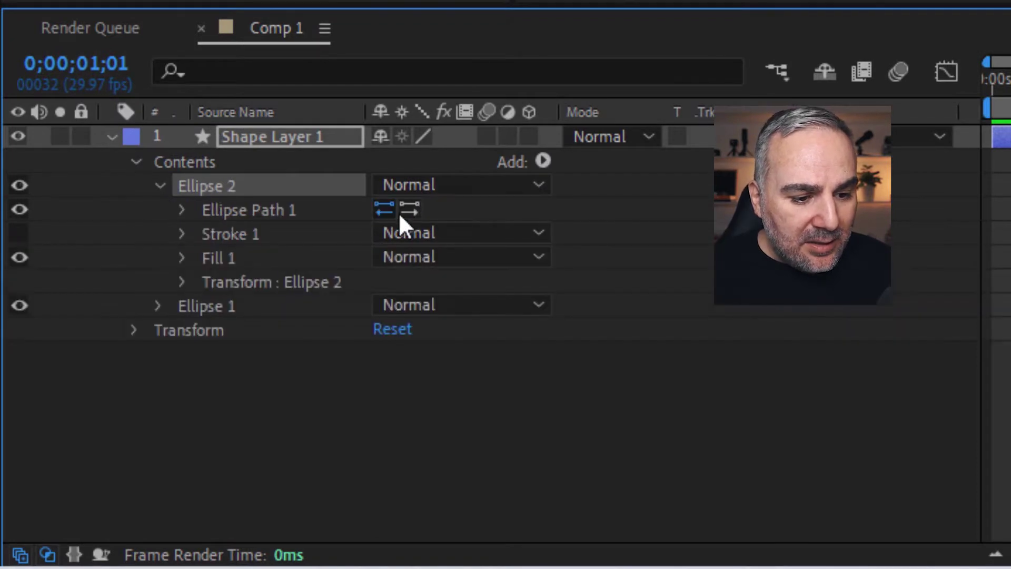
# Step: Key Ellipse 2's Position so it slides left between 0s and 1s
pyautogui.click(181, 282)
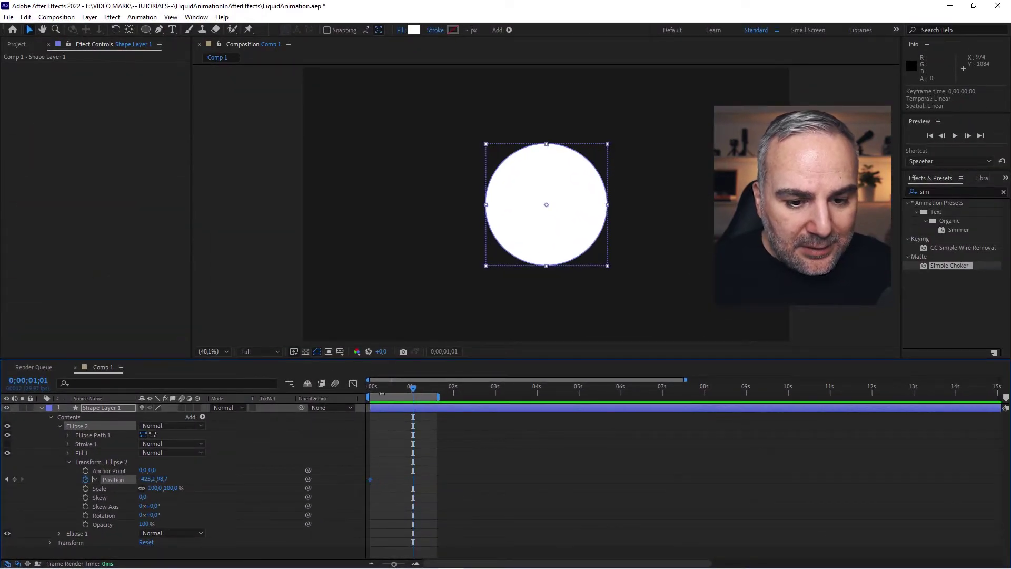
pyautogui.moveTo(384, 388); pyautogui.dragTo(413, 394)
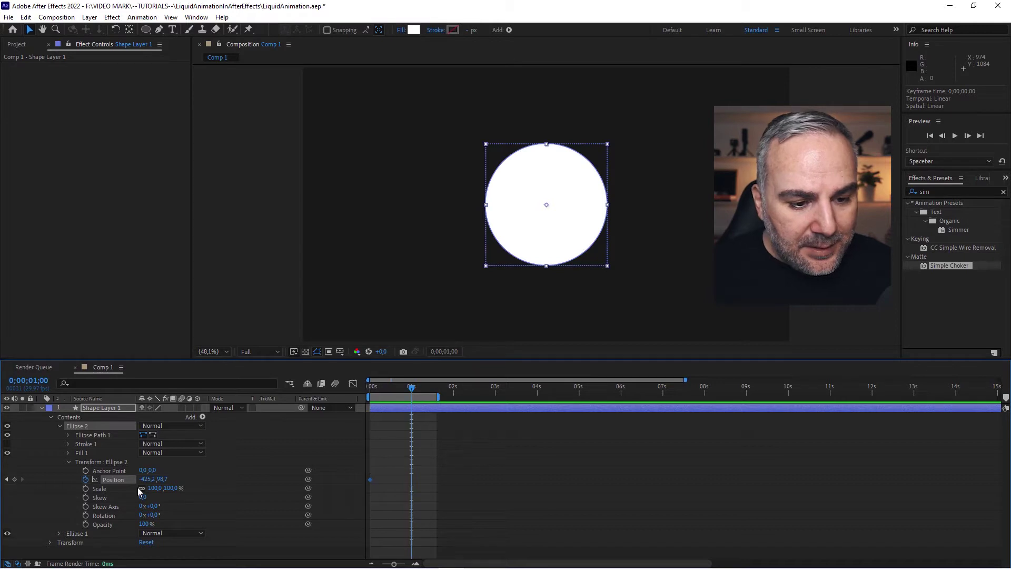
pyautogui.moveTo(146, 480); pyautogui.dragTo(3, 479)
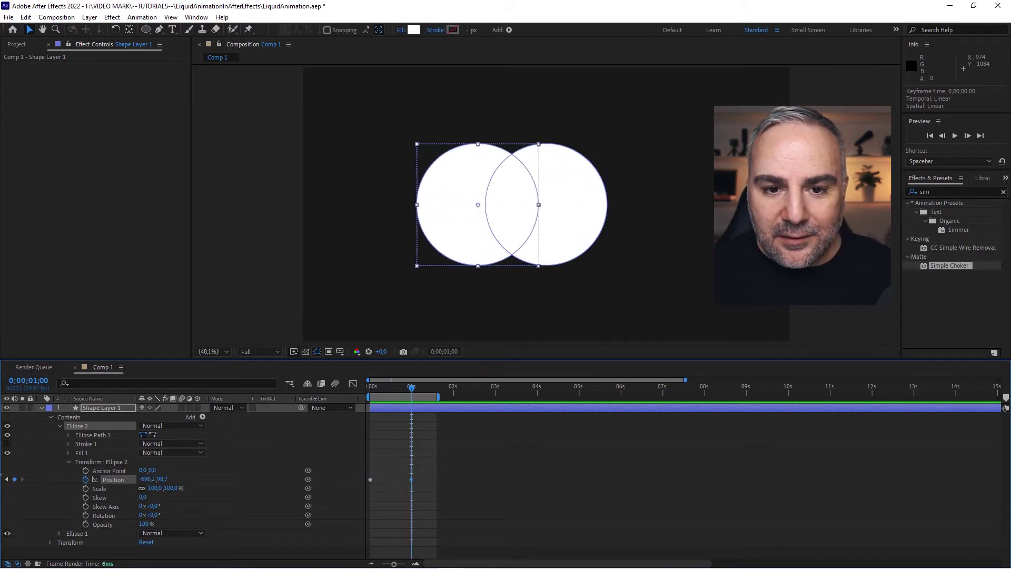
pyautogui.moveTo(382, 388); pyautogui.dragTo(363, 390)
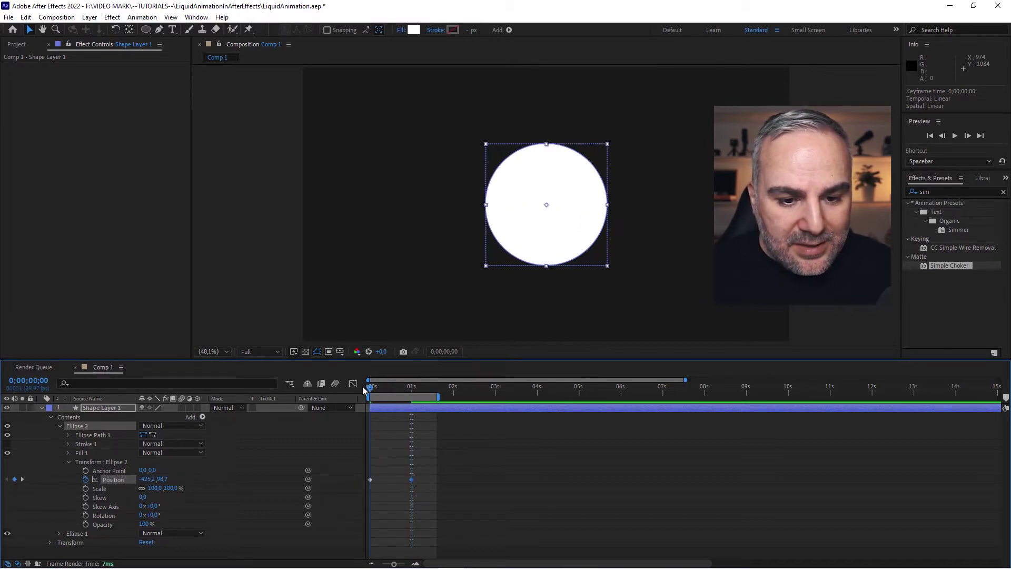
pyautogui.click(58, 426)
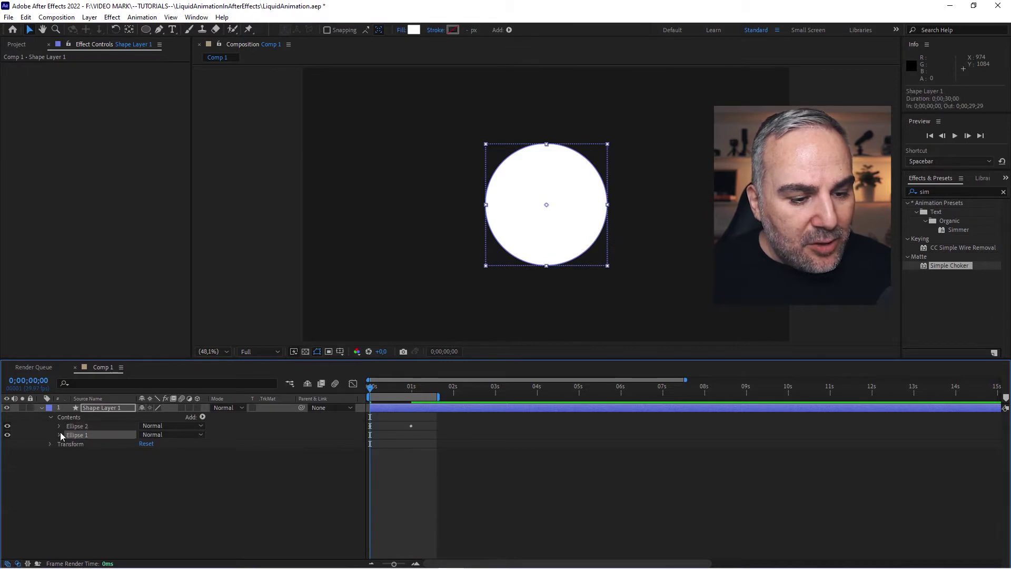
# Step: Key Ellipse 1's Position so it slides right by the one-second mark
pyautogui.click(60, 434)
pyautogui.click(68, 471)
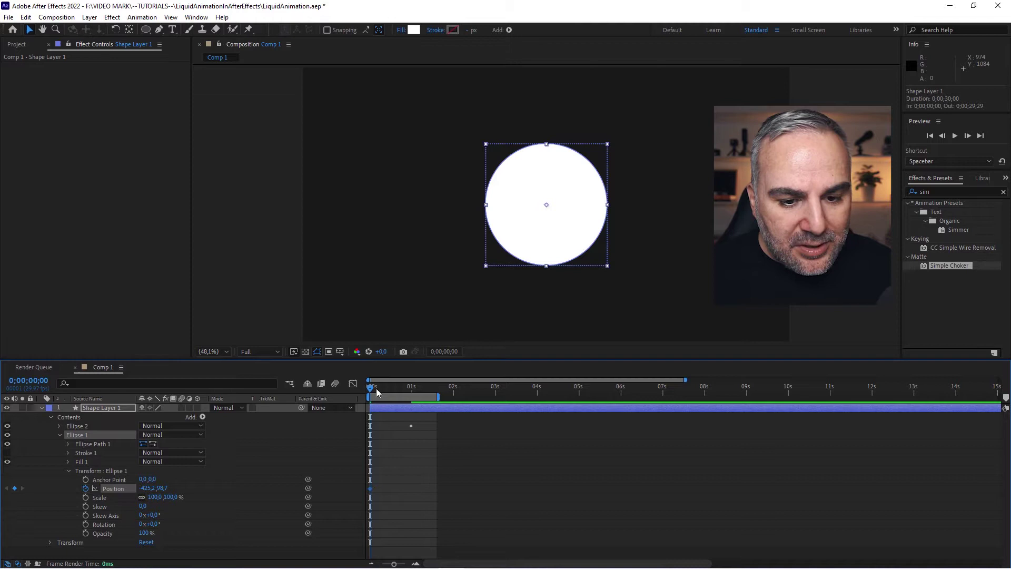
pyautogui.moveTo(400, 393); pyautogui.dragTo(412, 394)
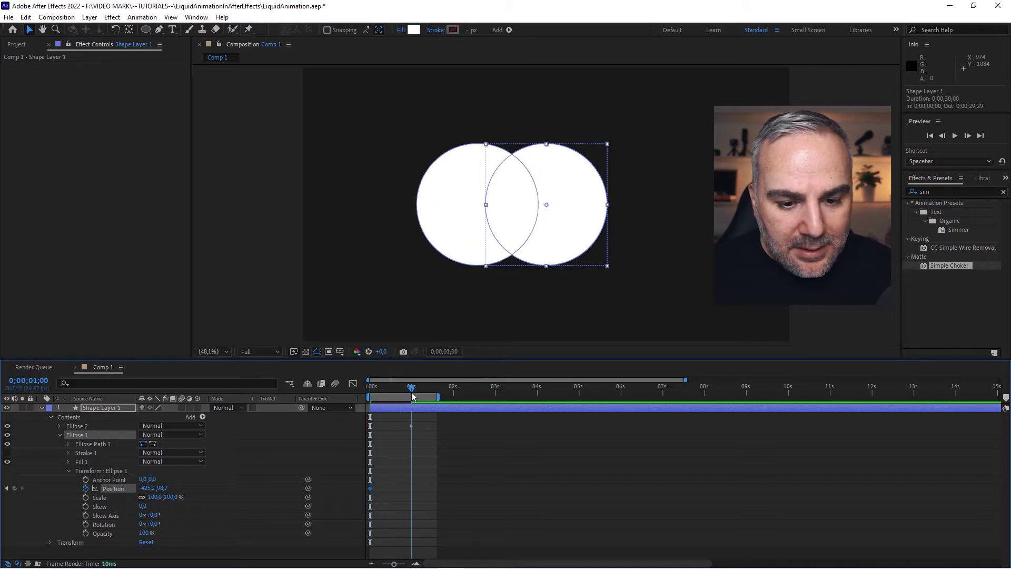
pyautogui.press('u')
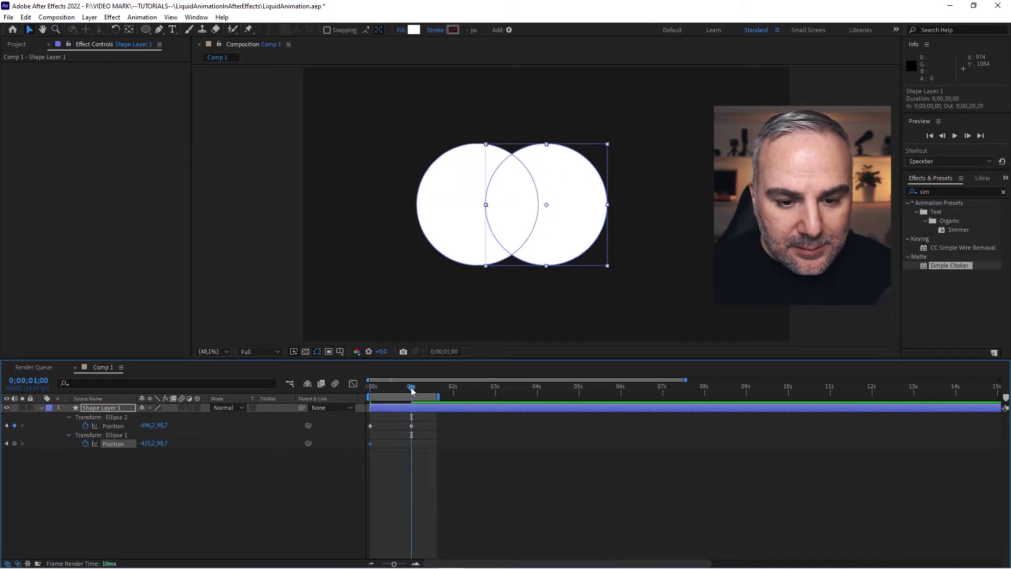
pyautogui.moveTo(147, 446); pyautogui.dragTo(306, 455)
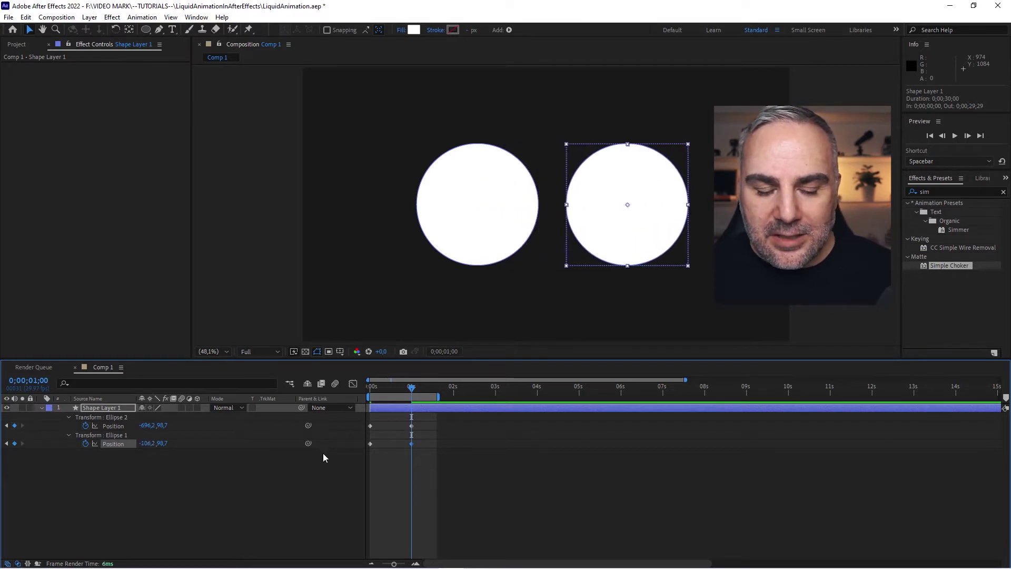
pyautogui.click(498, 473)
# Step: Scrub and preview the circles splitting apart, then stop playback
pyautogui.moveTo(388, 388); pyautogui.dragTo(357, 404)
pyautogui.press('space')
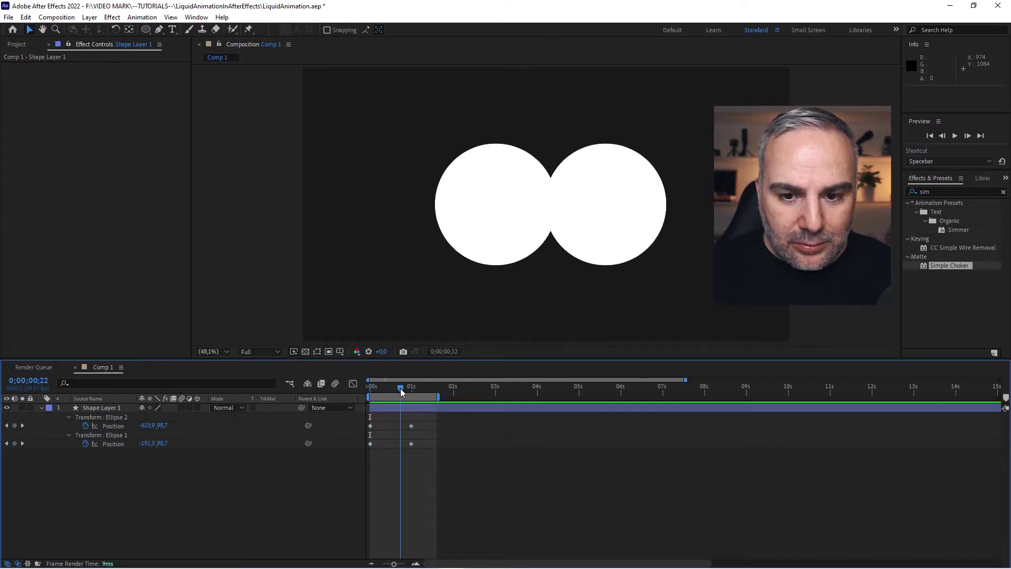
pyautogui.press('space')
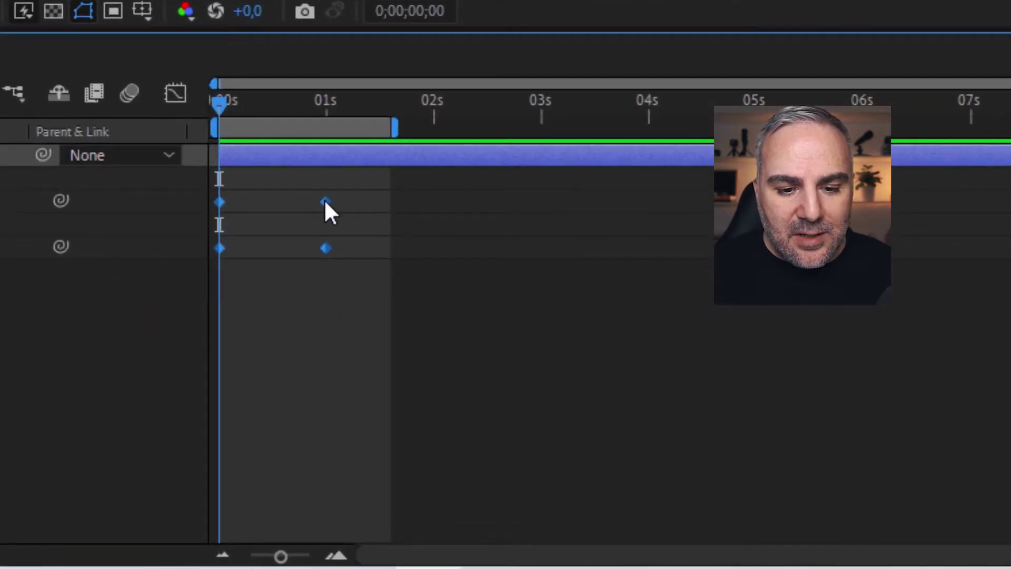
# Step: Apply Easy Ease to the Position keyframes and preview the eased motion
pyautogui.rightClick(325, 202)
pyautogui.moveTo(479, 548)
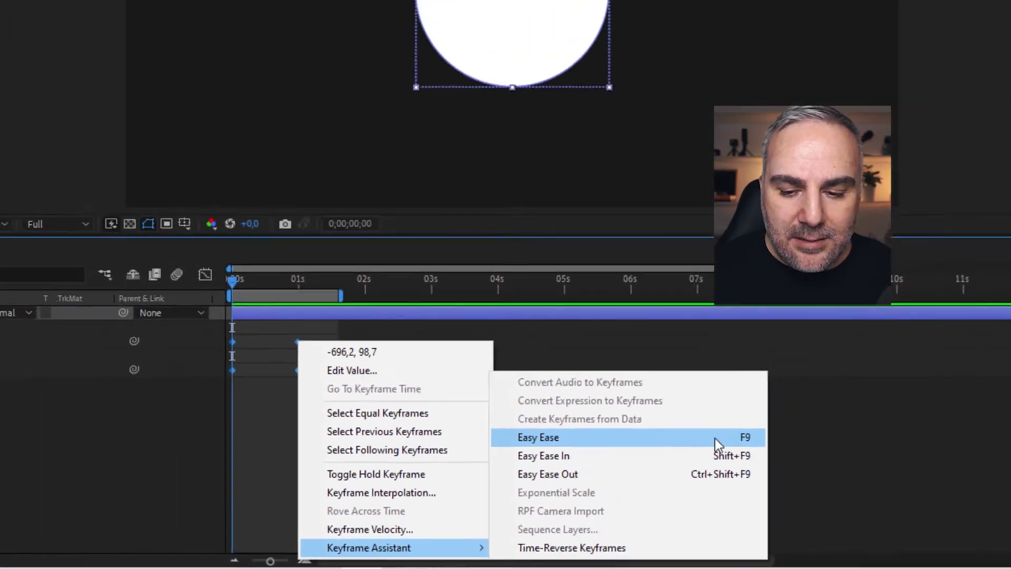
pyautogui.click(837, 363)
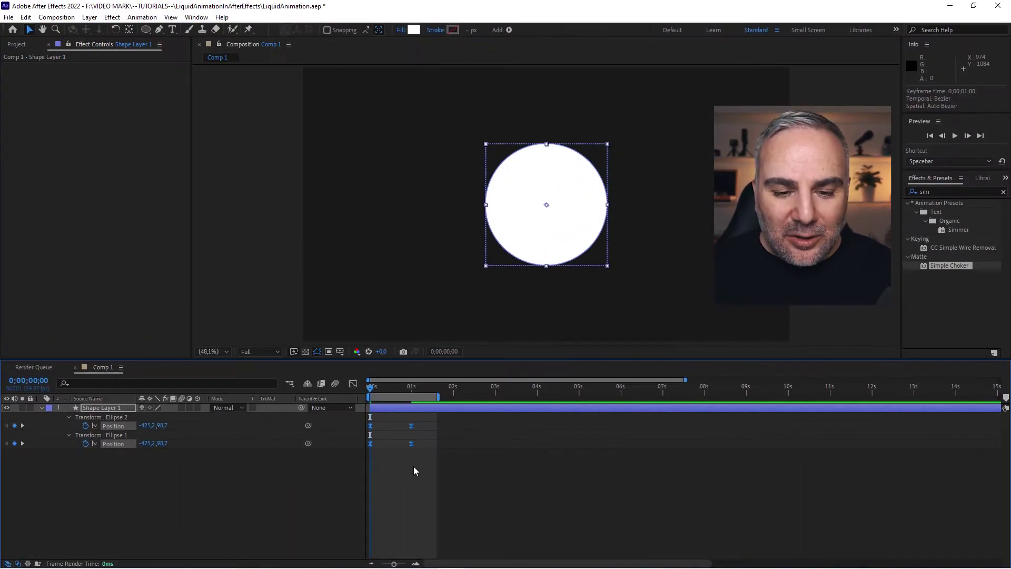
pyautogui.click(396, 466)
pyautogui.press('space')
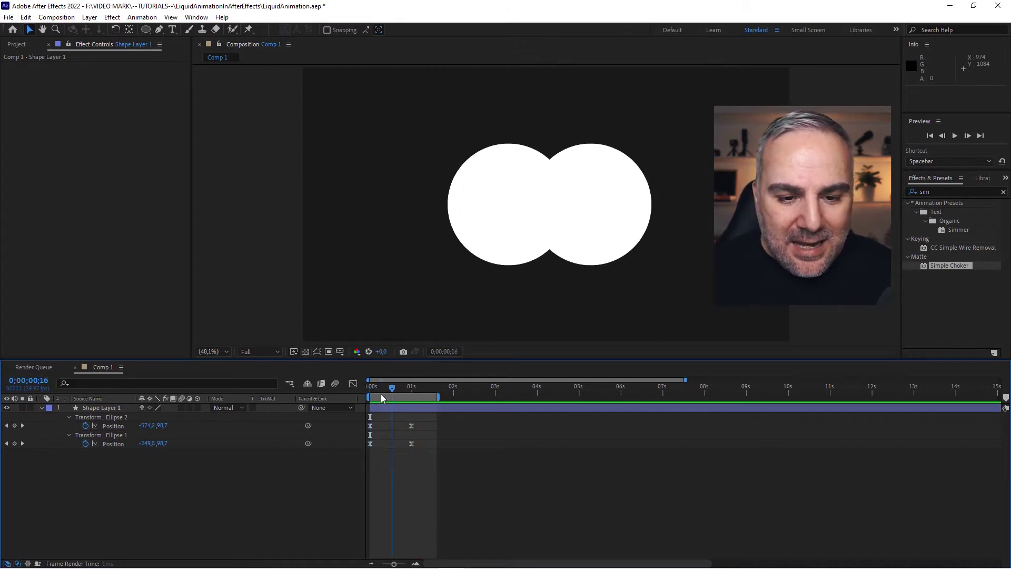
pyautogui.press('space')
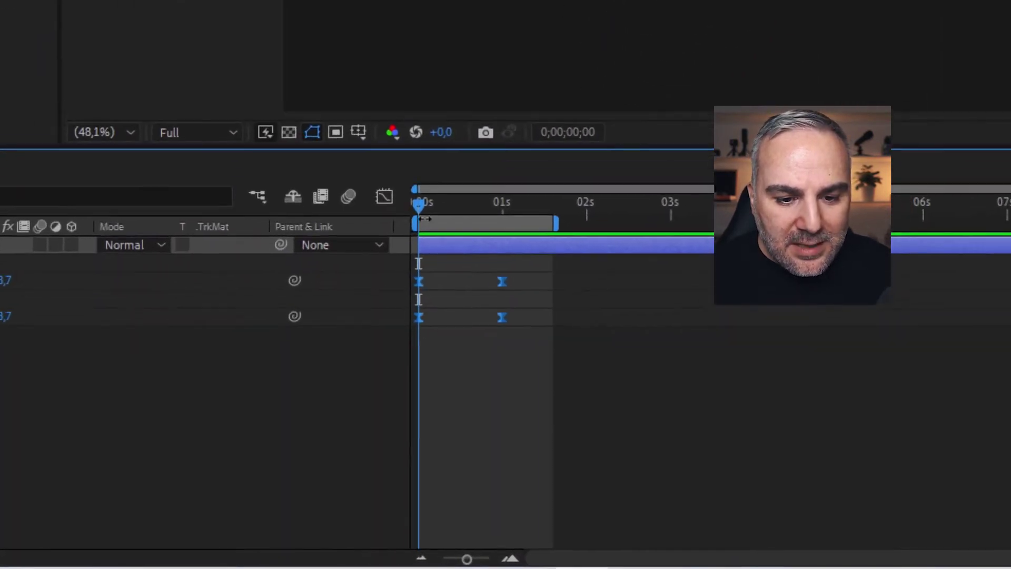
# Step: In the Graph Editor speed graph, drag both keyframes' influence handles for a sharp speed peak
pyautogui.click(387, 180)
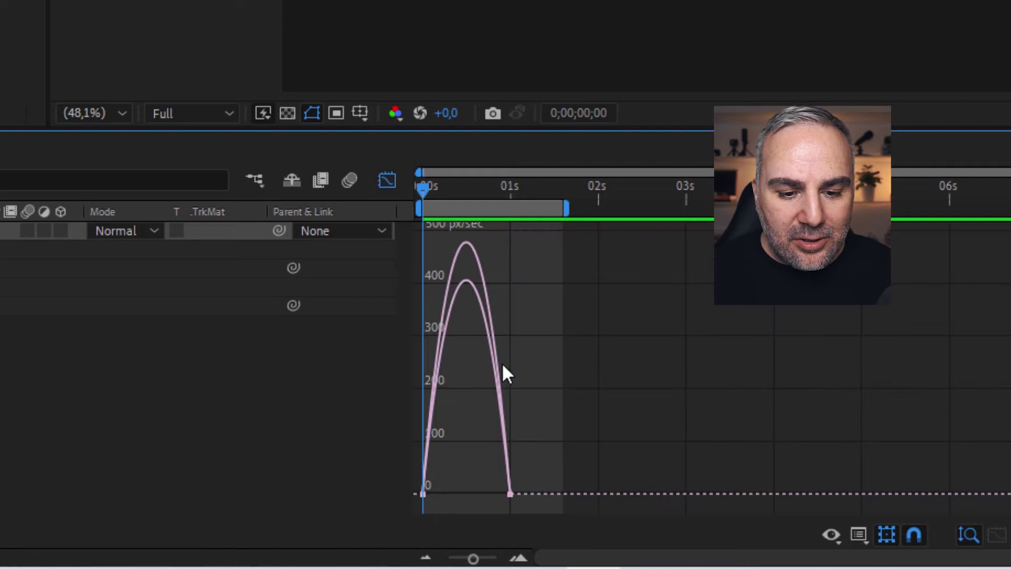
pyautogui.moveTo(472, 287)
pyautogui.click(438, 481)
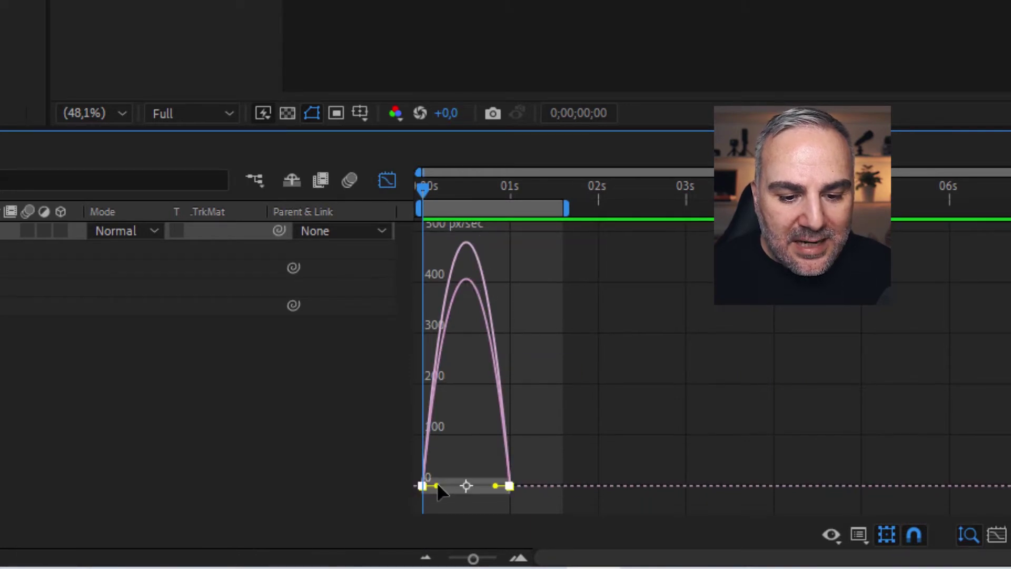
pyautogui.moveTo(438, 485); pyautogui.dragTo(454, 486)
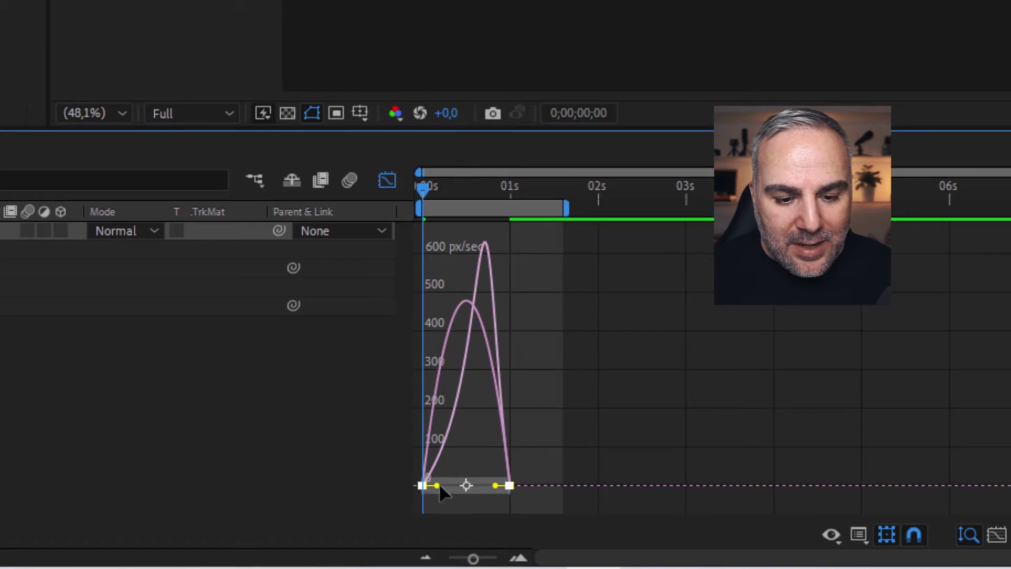
pyautogui.moveTo(496, 485); pyautogui.dragTo(479, 485)
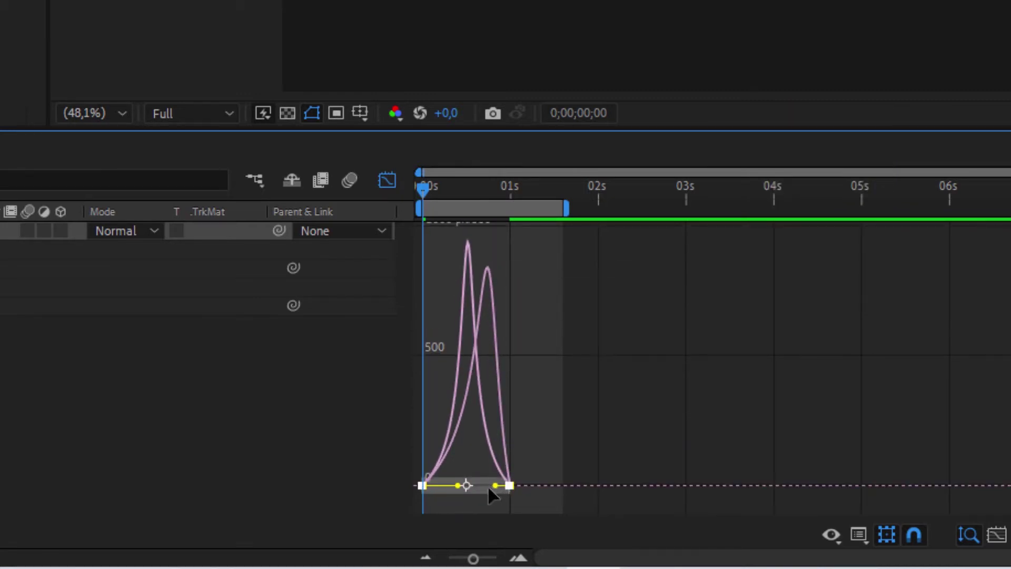
pyautogui.moveTo(488, 485); pyautogui.dragTo(479, 488)
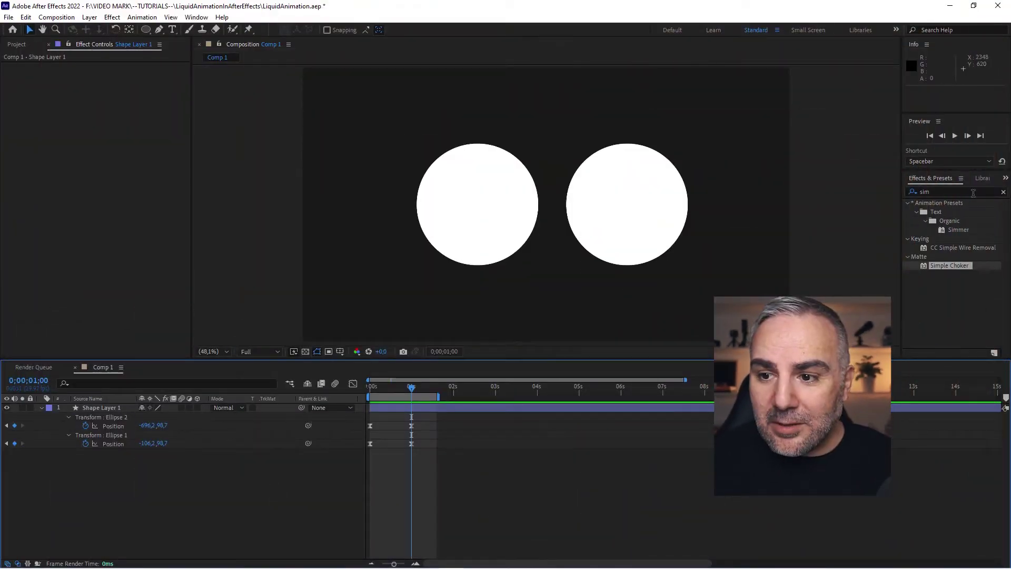
# Step: Search 'fast', apply Fast Box Blur to Shape Layer 1 and set Blur Radius to 50
pyautogui.click(1003, 192)
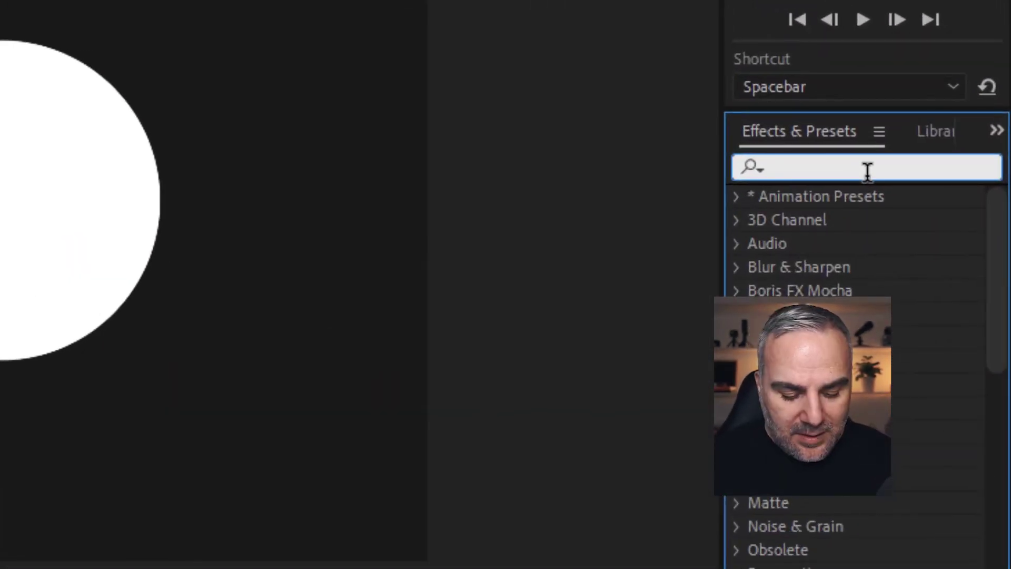
pyautogui.write('fast')
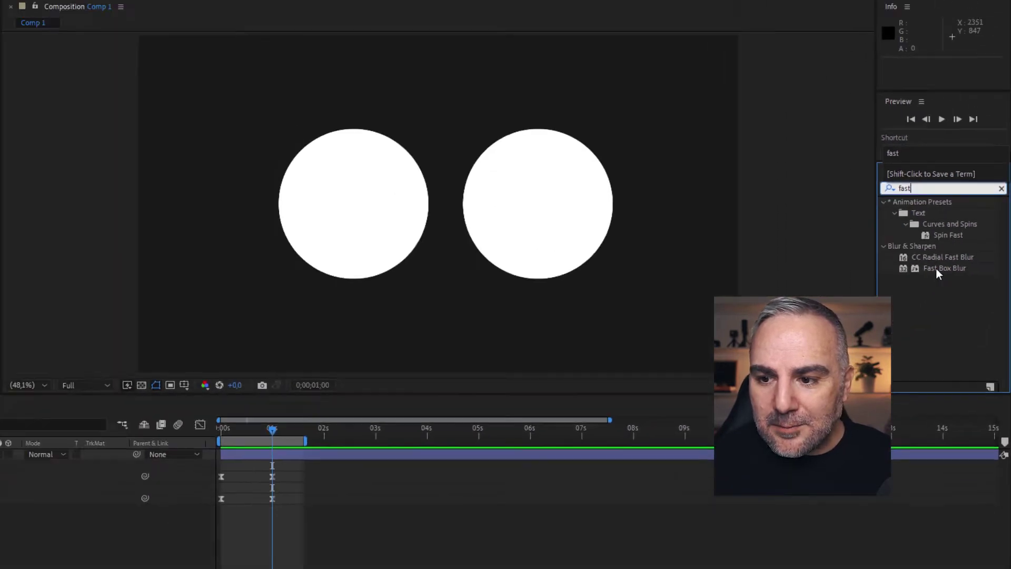
pyautogui.click(943, 257)
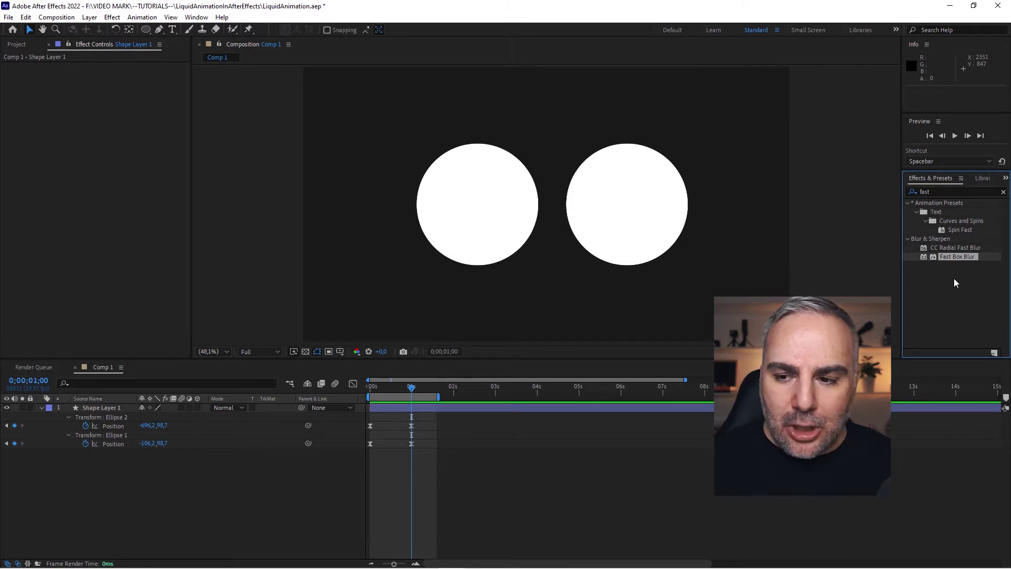
pyautogui.moveTo(965, 257); pyautogui.dragTo(113, 410)
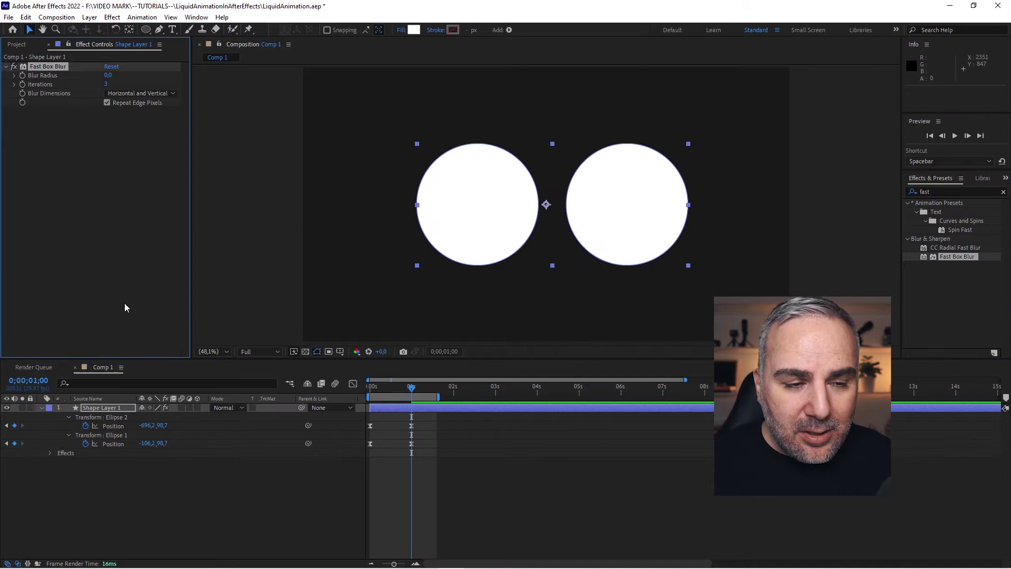
pyautogui.moveTo(108, 75); pyautogui.dragTo(128, 74)
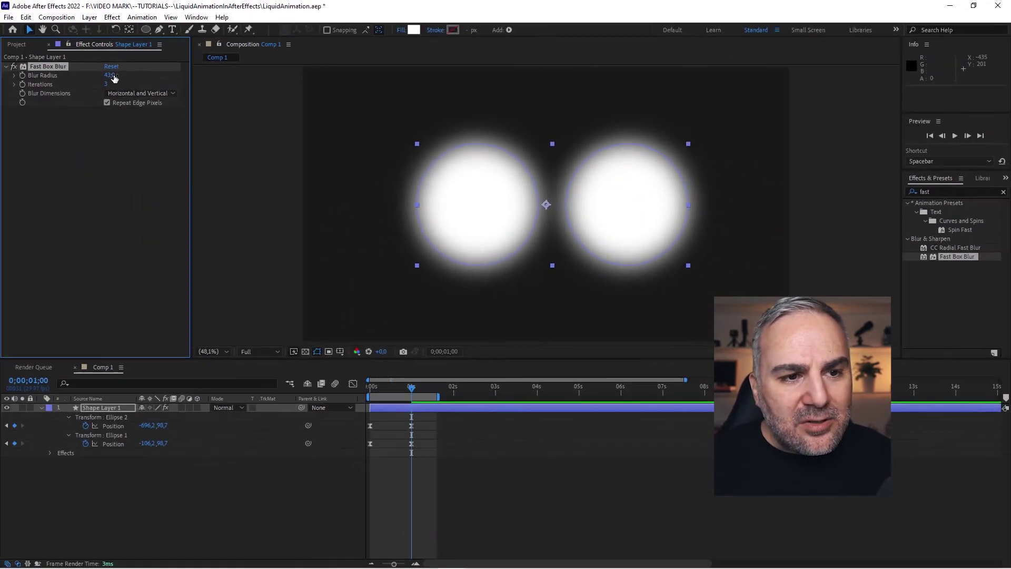
pyautogui.write('50')
pyautogui.press('Return')
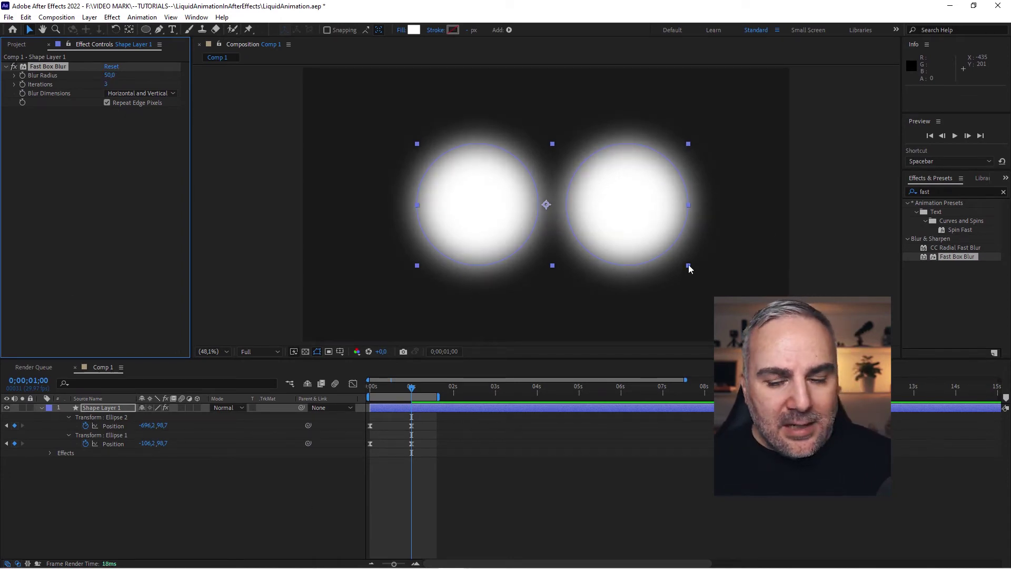
# Step: Search 'simple', apply Simple Choker with Choke Matte 25, then scrub back to watch the merge
pyautogui.click(1003, 192)
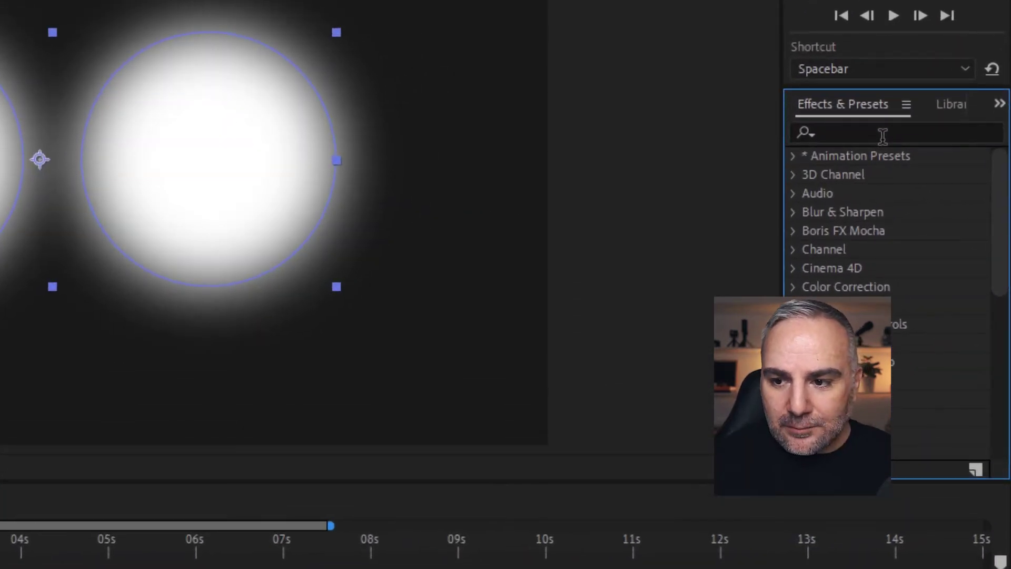
pyautogui.click(882, 136)
pyautogui.write('simple')
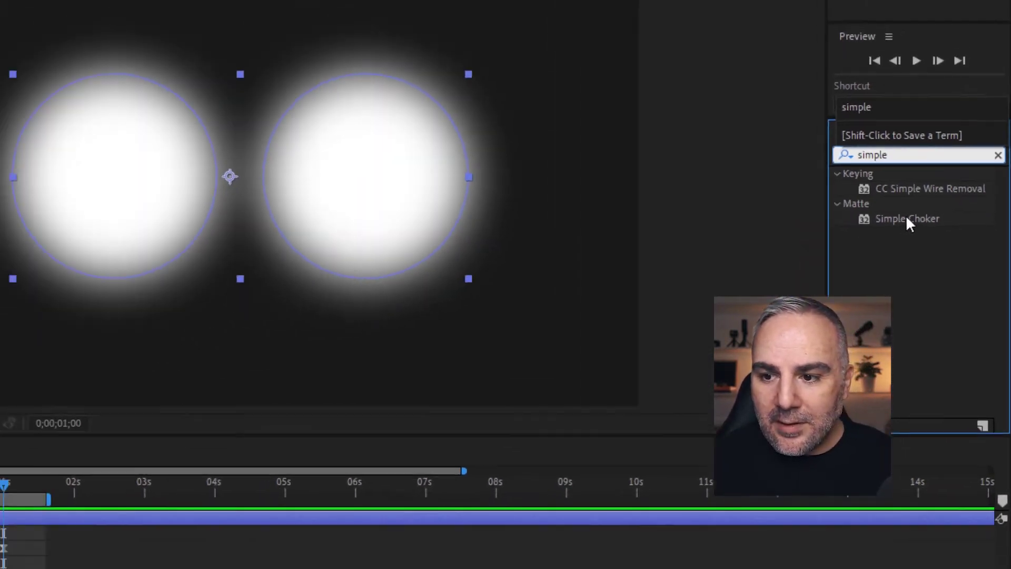
pyautogui.doubleClick(881, 213)
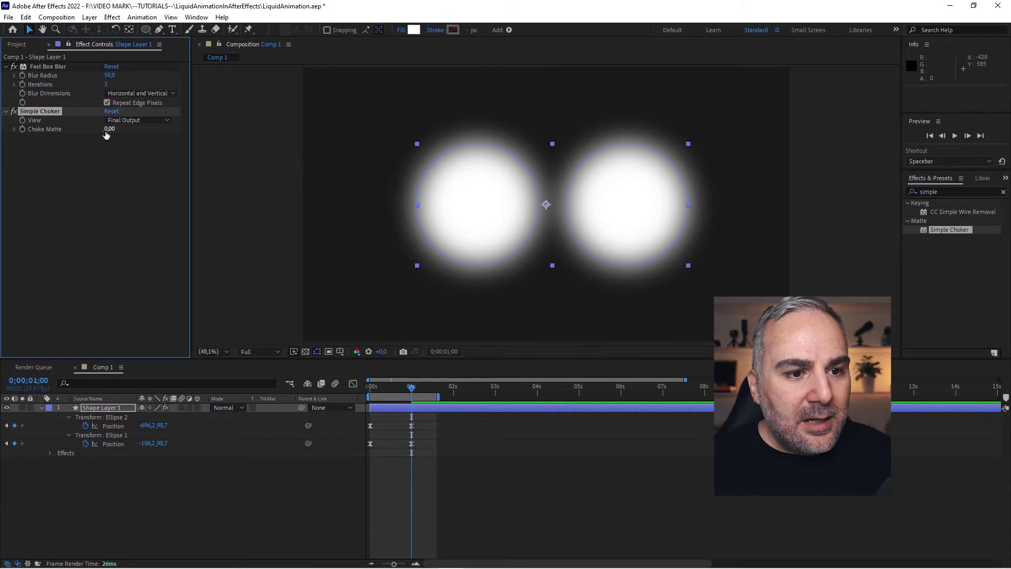
pyautogui.moveTo(109, 129); pyautogui.dragTo(120, 129)
pyautogui.click(110, 130)
pyautogui.write('25')
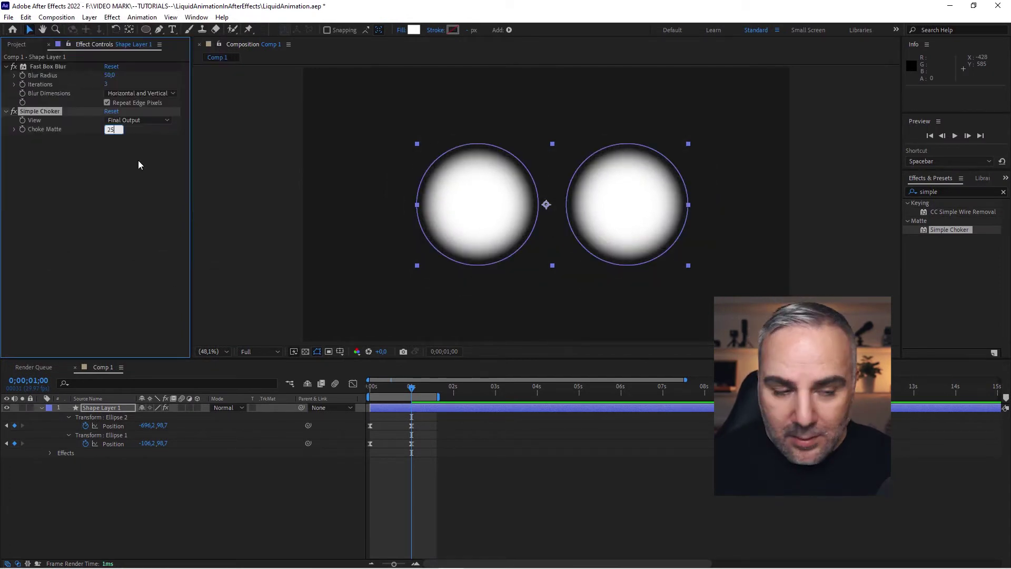
pyautogui.press('Return')
pyautogui.moveTo(412, 392)
pyautogui.mouseDown()
pyautogui.moveTo(376, 396)
pyautogui.moveTo(405, 407)
pyautogui.moveTo(375, 396)
pyautogui.moveTo(397, 396)
pyautogui.mouseUp()
# Step: At frame 20, raise Simple Choker's Choke Matte to 50, deselect, and preview
pyautogui.click(462, 490)
pyautogui.click(408, 416)
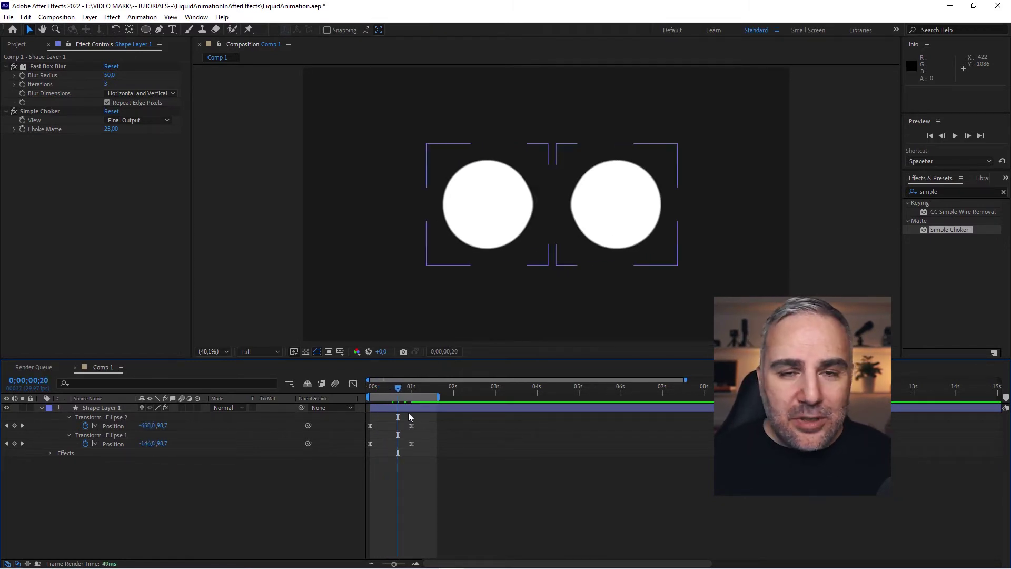
pyautogui.press('F2')
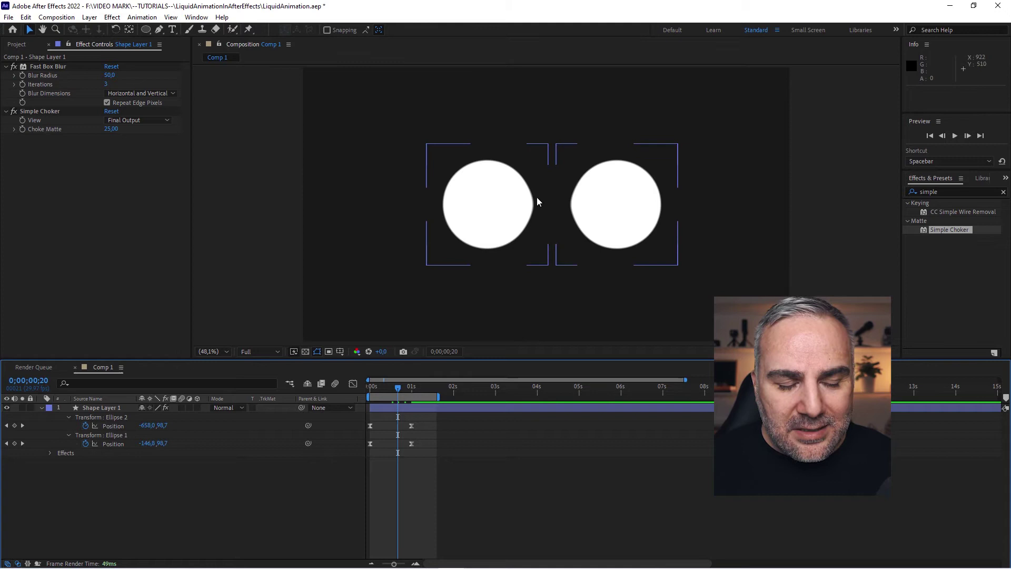
pyautogui.moveTo(113, 134); pyautogui.dragTo(567, 231)
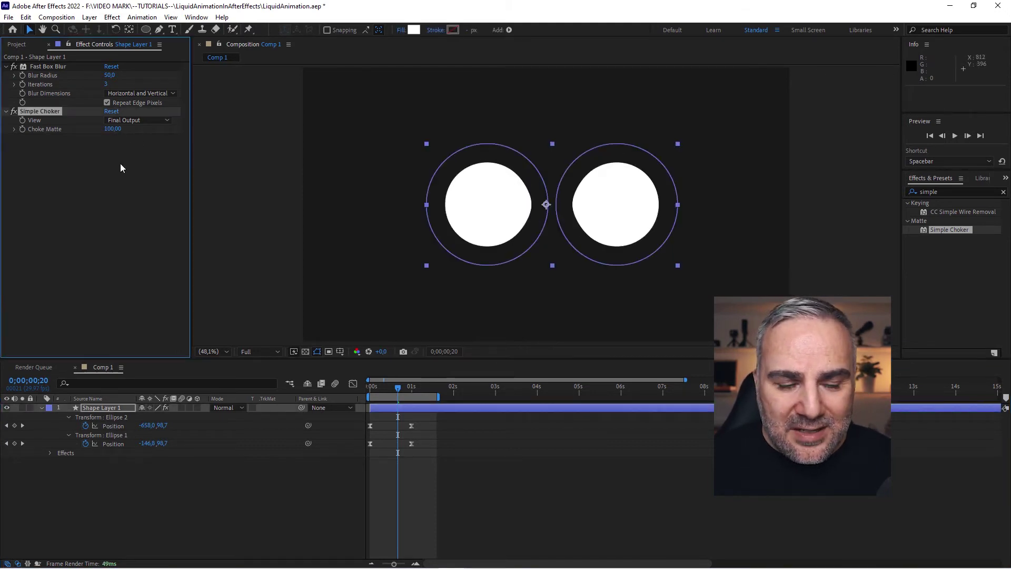
pyautogui.press('Return')
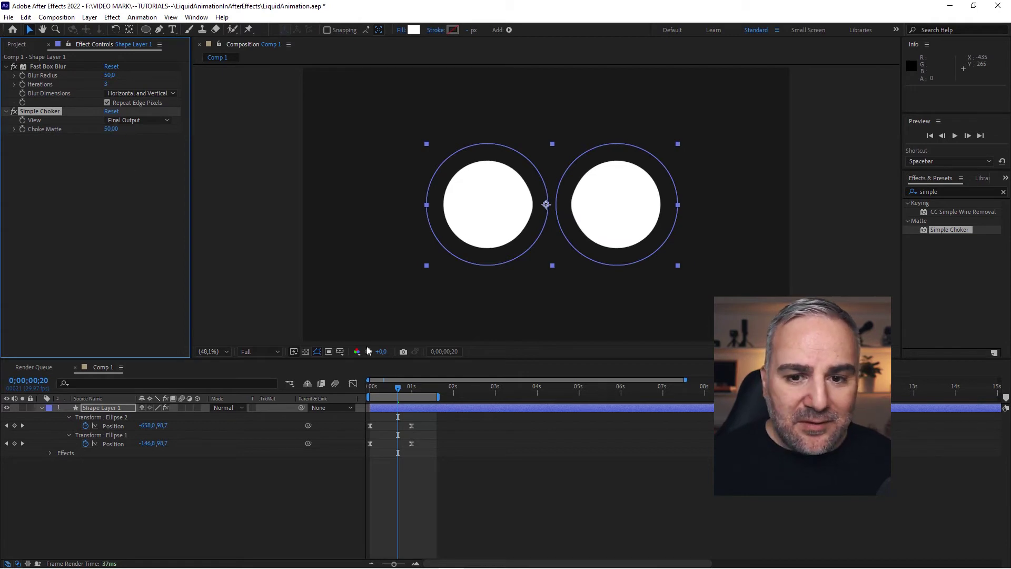
pyautogui.click(504, 477)
pyautogui.press('space')
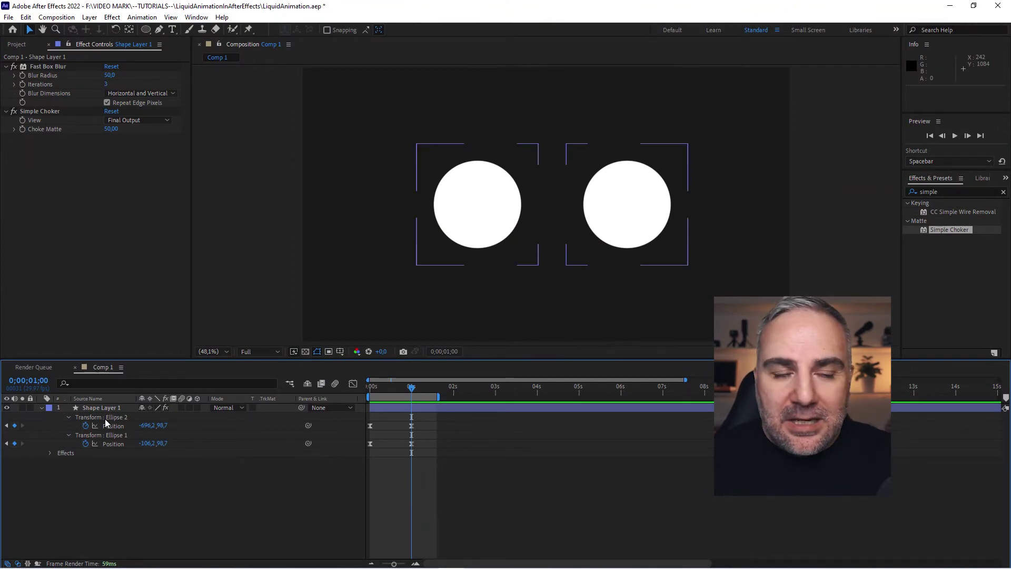
# Step: Set Ellipse 2's Fill 1 colour to pinkish red (FF0048) for the left circle
pyautogui.click(213, 437)
pyautogui.click(41, 408)
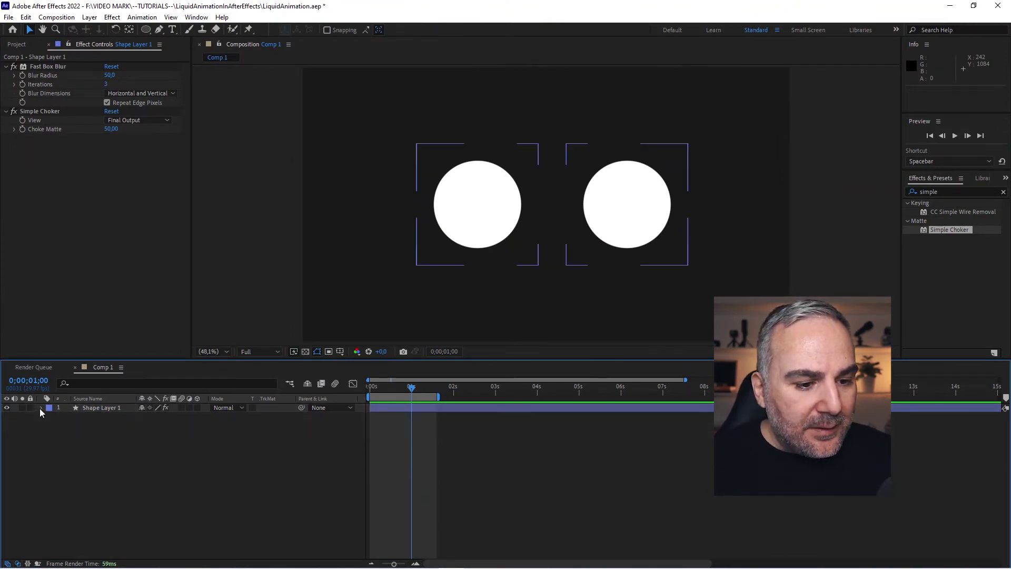
pyautogui.click(41, 407)
pyautogui.click(68, 462)
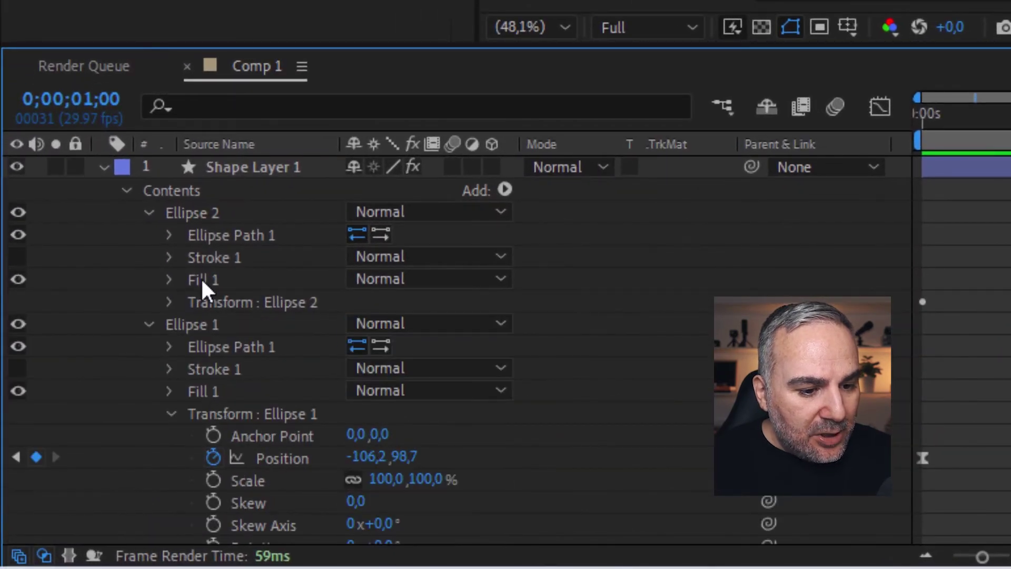
pyautogui.click(201, 281)
pyautogui.click(168, 279)
pyautogui.click(361, 347)
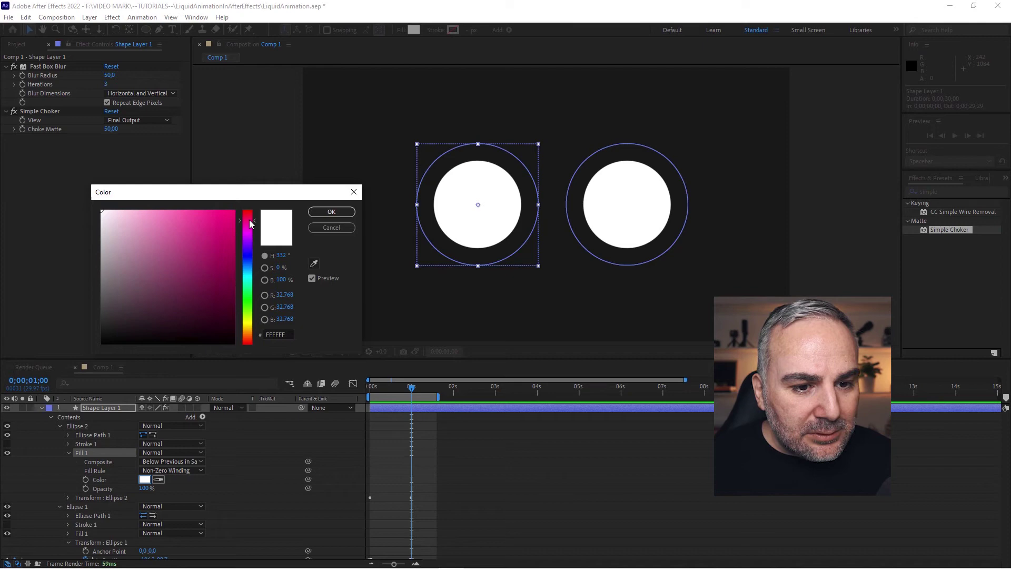
pyautogui.moveTo(219, 222); pyautogui.dragTo(235, 211)
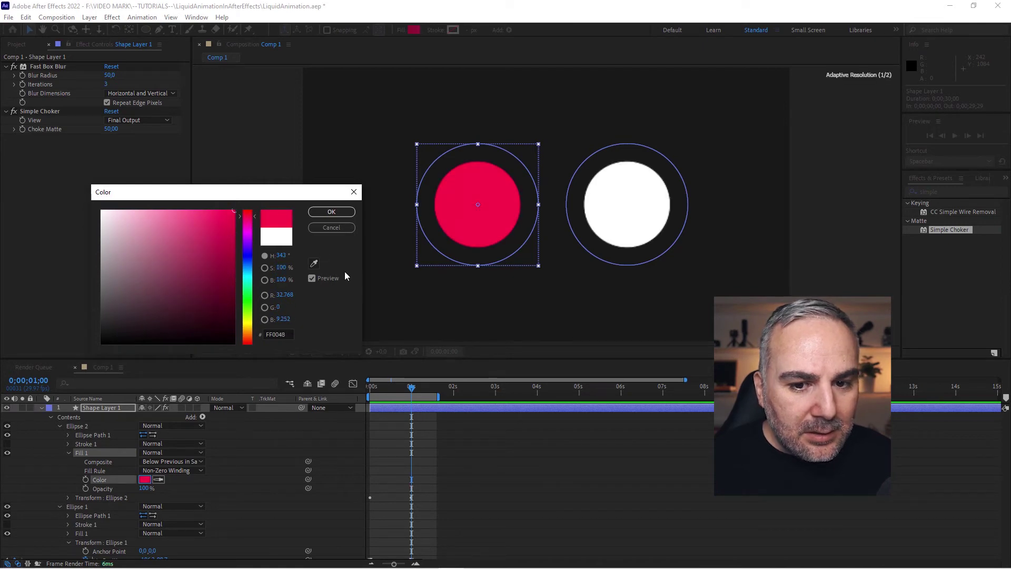
pyautogui.click(339, 212)
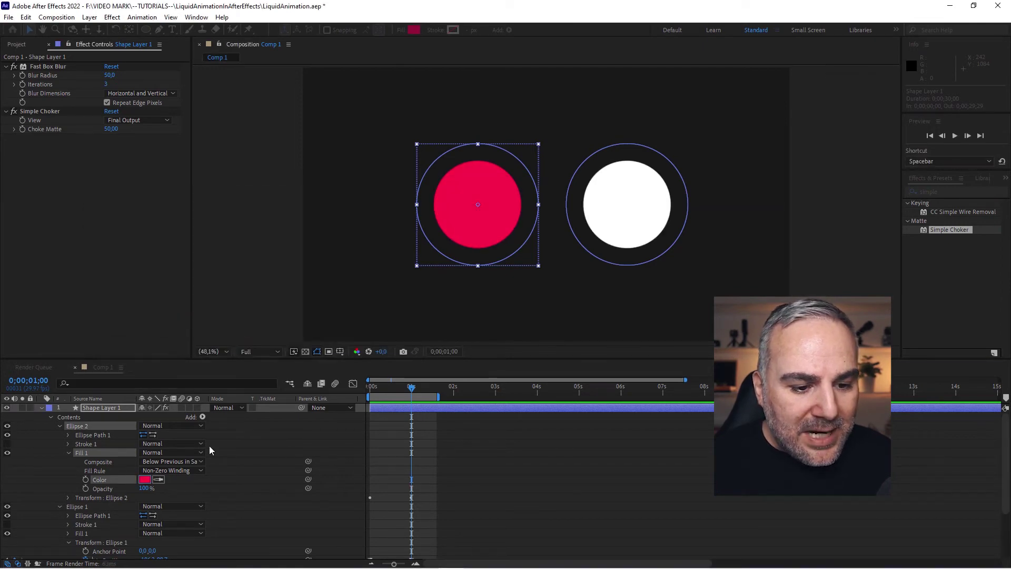
# Step: Set Ellipse 1's Fill 1 colour to blue (125FA0) for the right circle
pyautogui.click(67, 453)
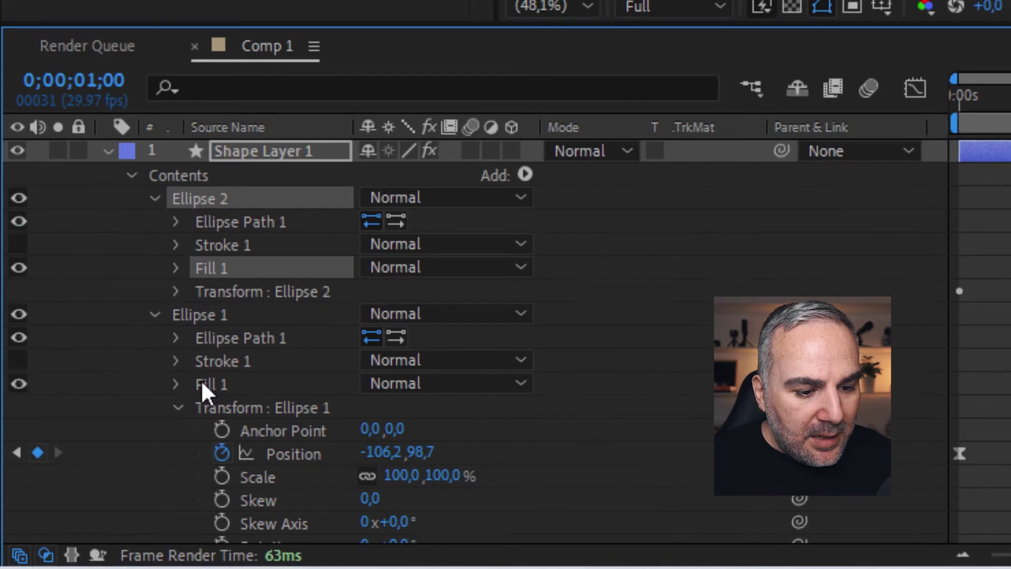
pyautogui.click(67, 498)
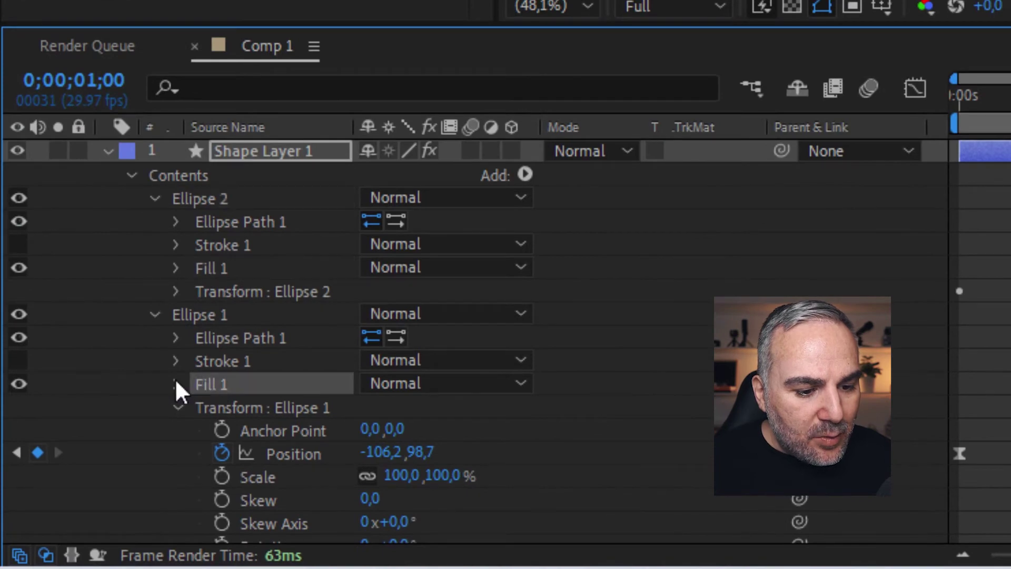
pyautogui.click(175, 382)
pyautogui.click(375, 454)
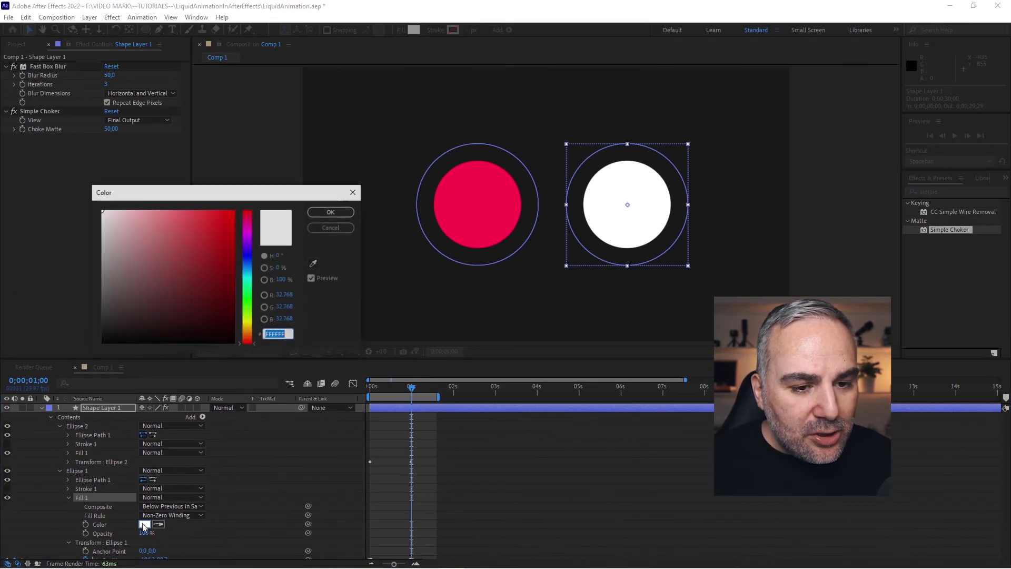
pyautogui.click(248, 262)
pyautogui.moveTo(252, 261); pyautogui.dragTo(219, 257)
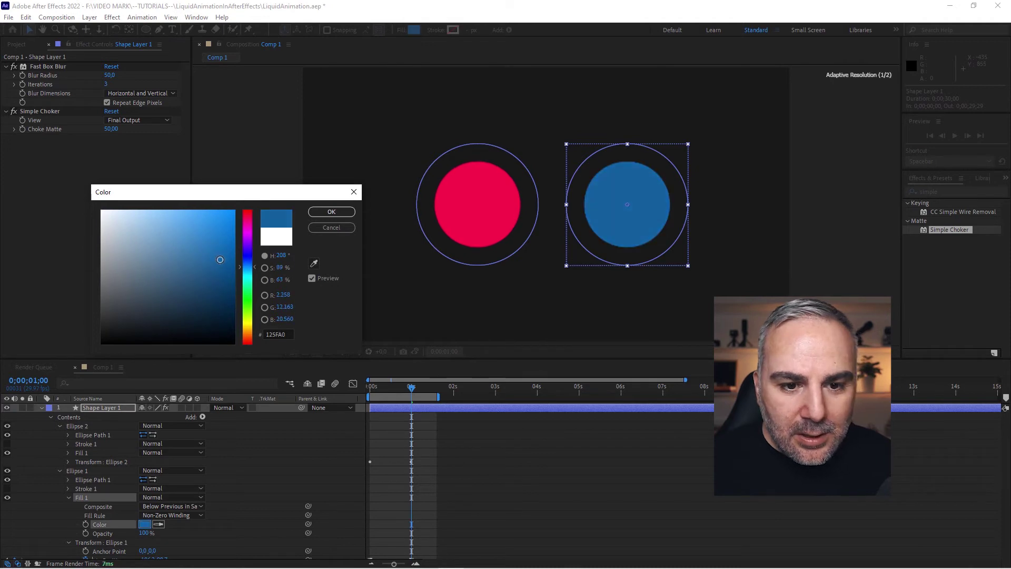
pyautogui.click(343, 214)
pyautogui.press('space')
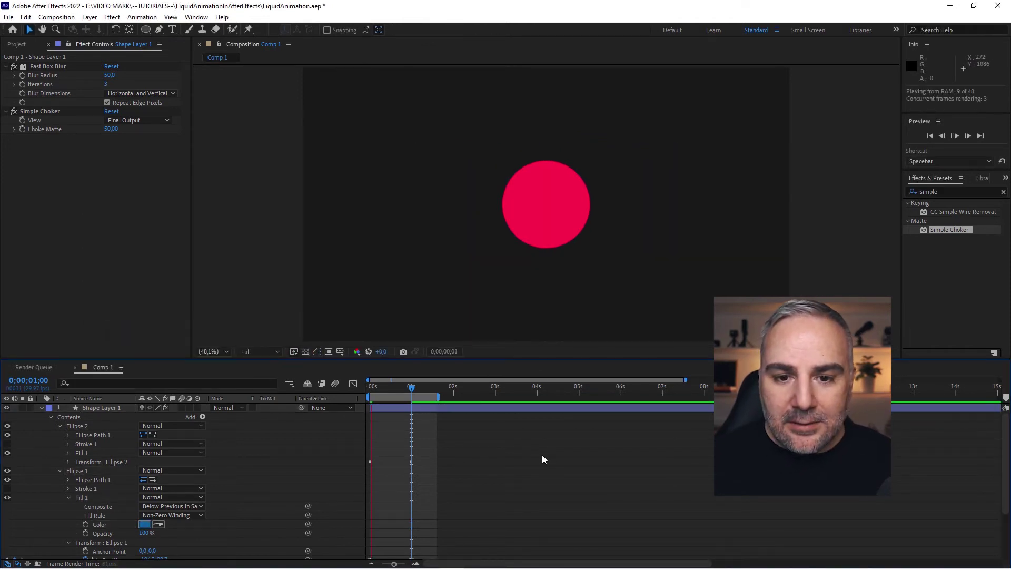
pyautogui.press('space')
pyautogui.moveTo(381, 384); pyautogui.dragTo(395, 390)
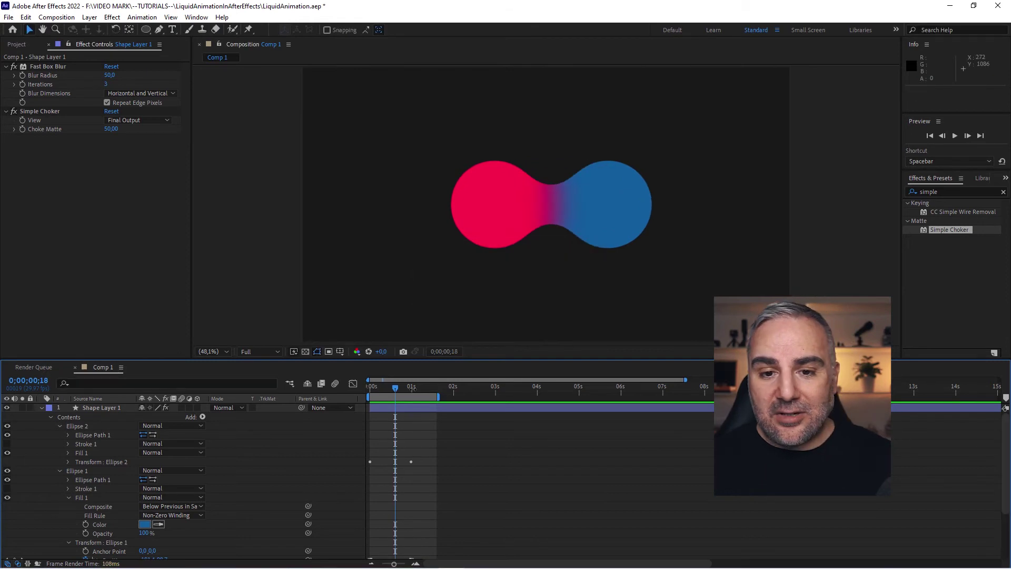
pyautogui.click(42, 409)
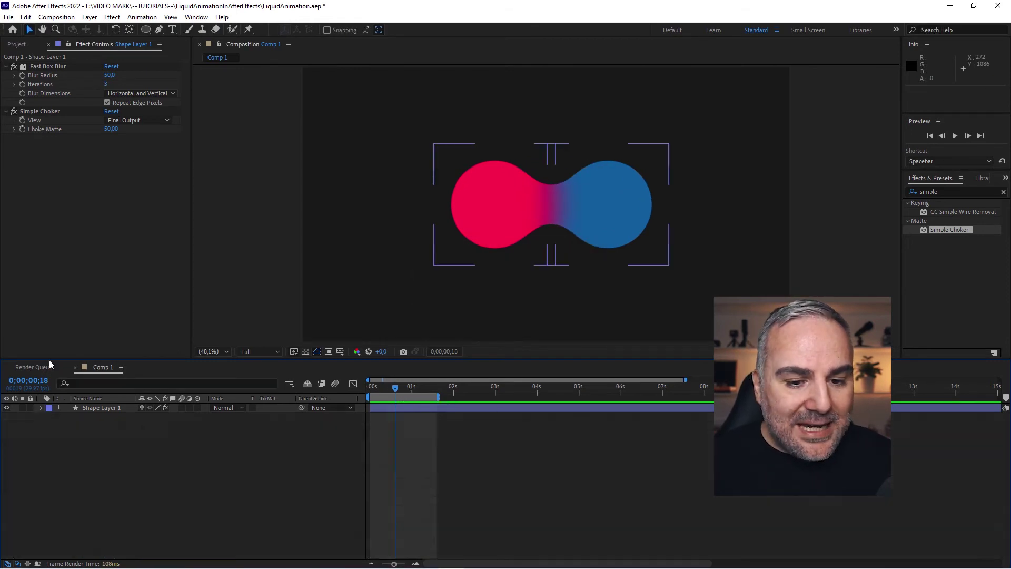
pyautogui.press('space')
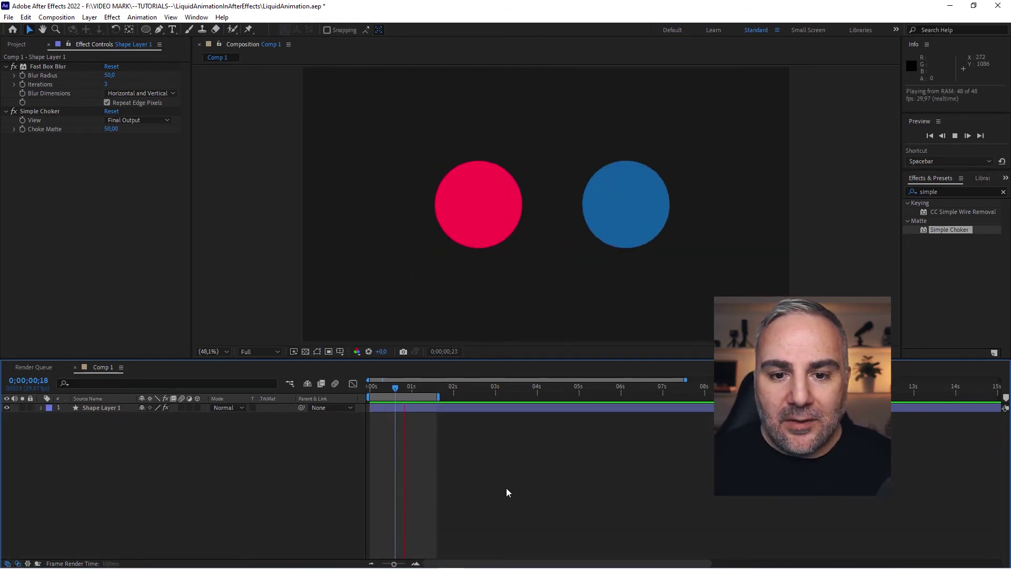
pyautogui.press('space')
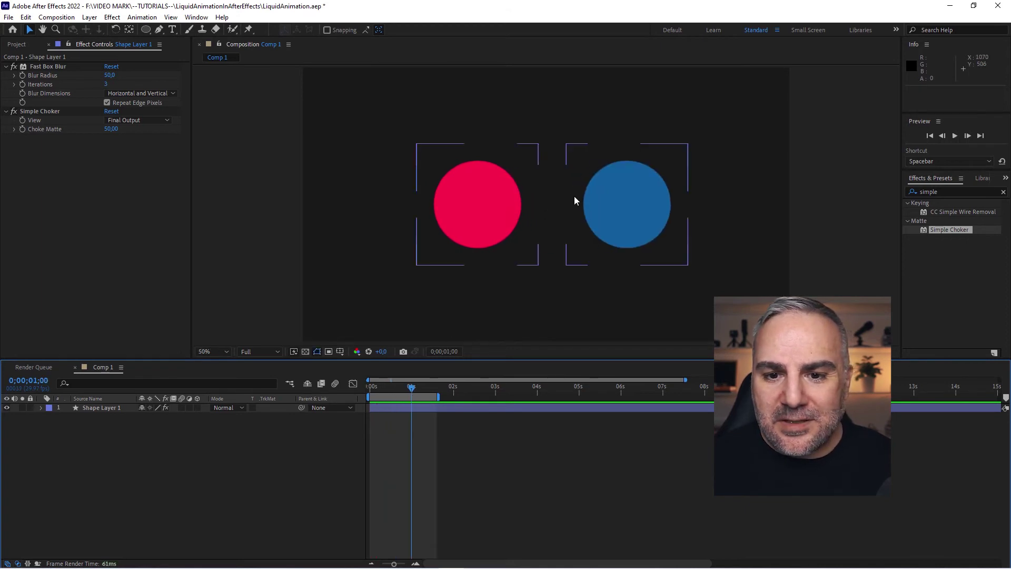
pyautogui.scroll(2, 574, 200)
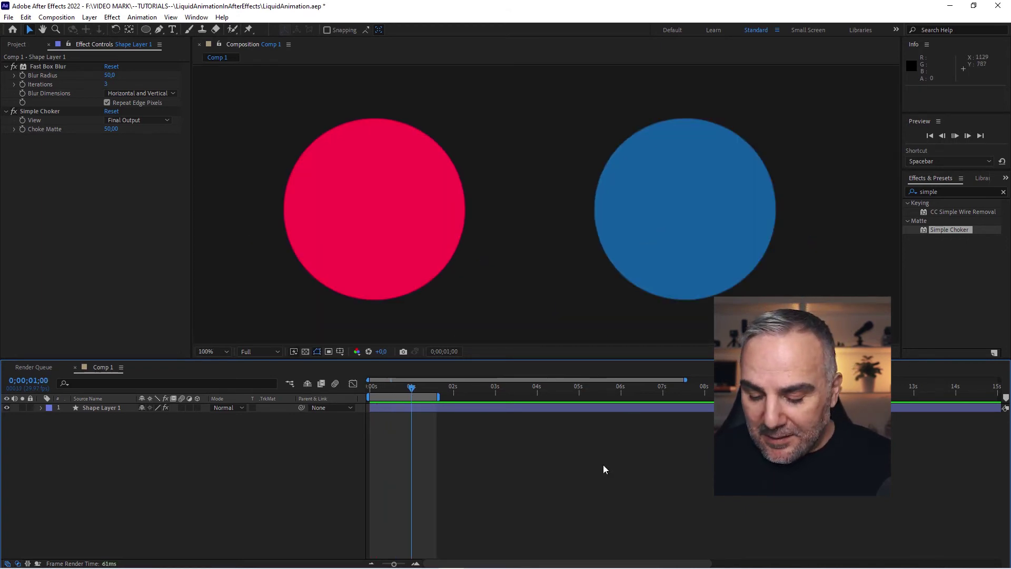
pyautogui.press('space')
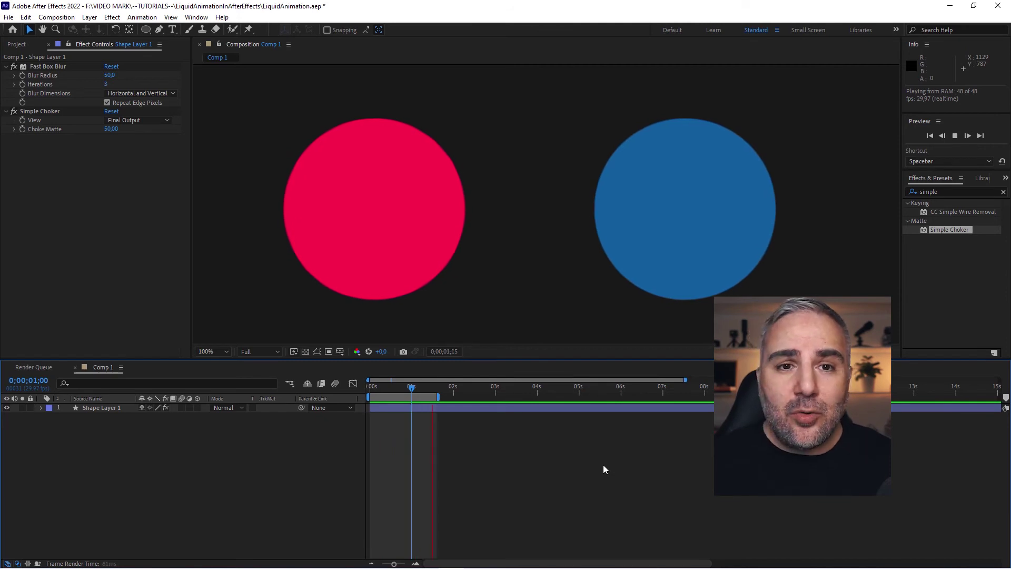
# Step: Scrub the timeline, then expand Shape Layer 1 with Ellipse 2 and Ellipse 1 collapsed
pyautogui.click(375, 389)
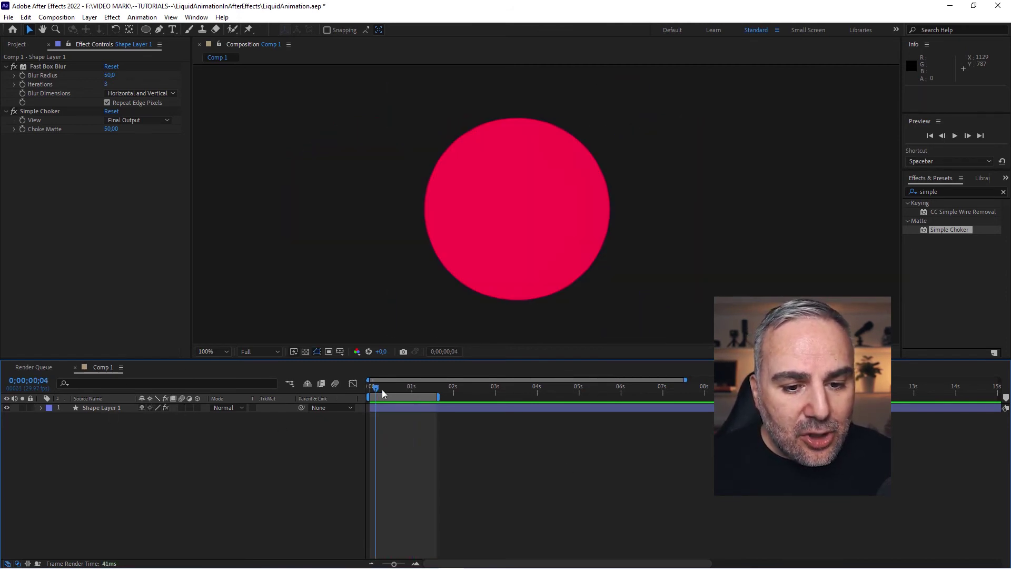
pyautogui.moveTo(381, 389); pyautogui.dragTo(408, 394)
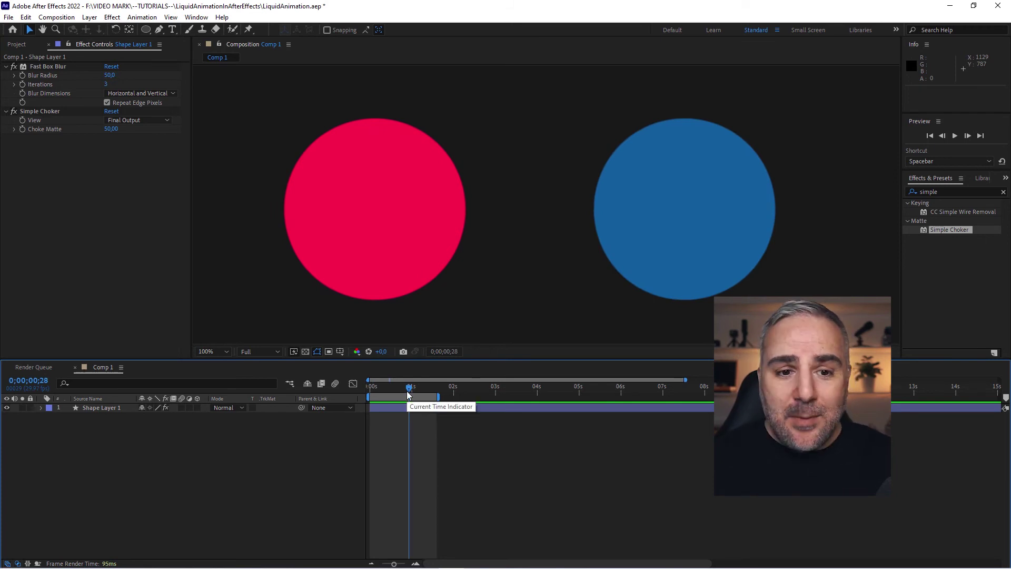
pyautogui.click(103, 408)
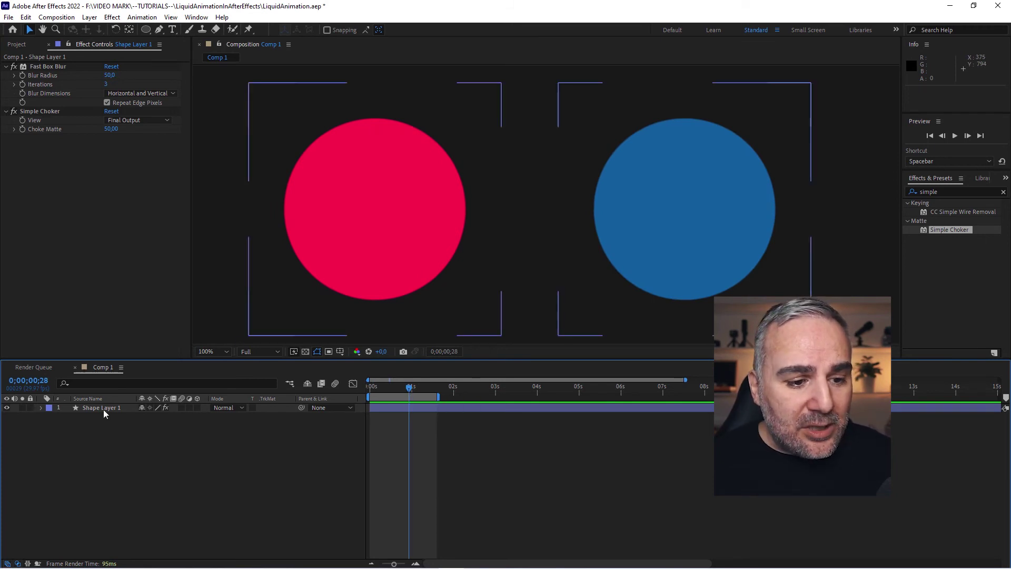
pyautogui.click(41, 408)
pyautogui.click(58, 426)
pyautogui.click(59, 435)
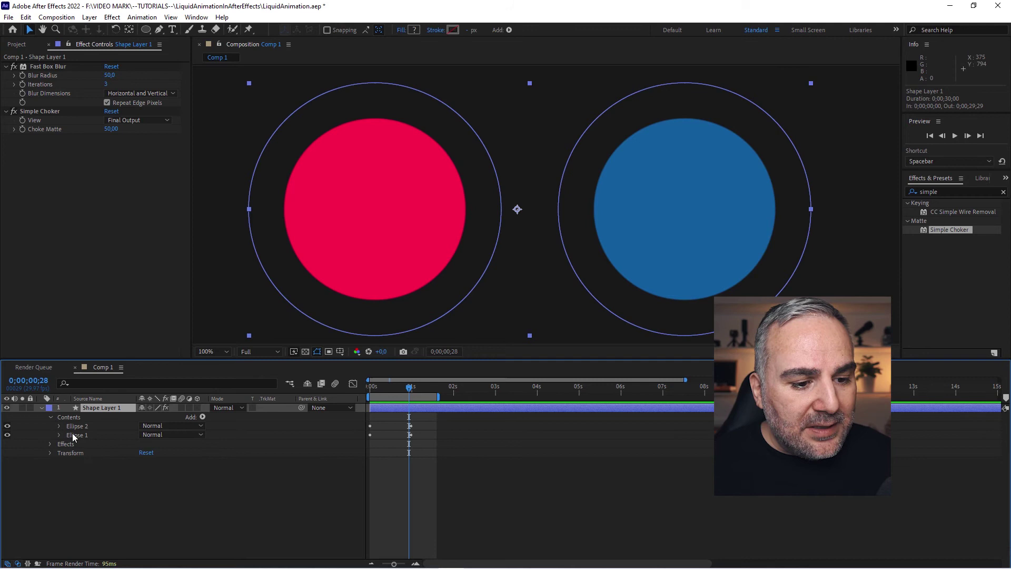
pyautogui.click(75, 427)
pyautogui.click(73, 434)
# Step: Check the Fast Box Blur and Simple Choker effects, deselect, and preview the merge
pyautogui.click(47, 66)
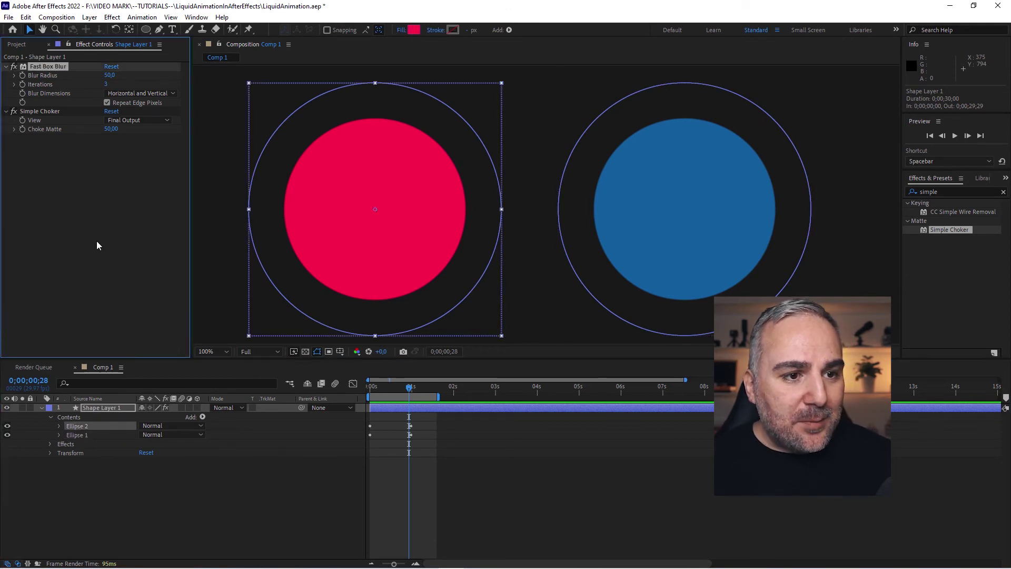
pyautogui.click(52, 111)
pyautogui.click(436, 486)
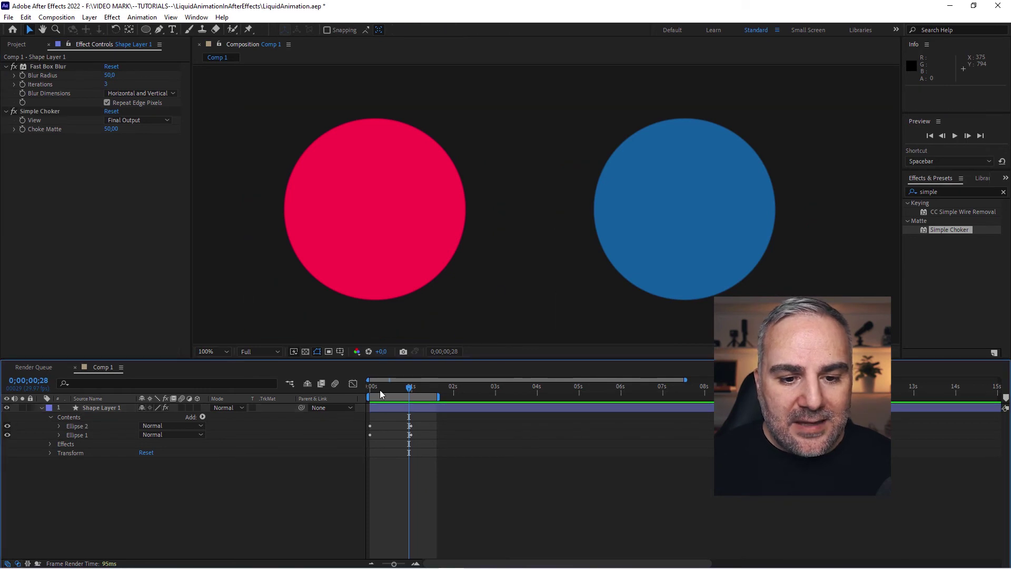
pyautogui.press('space')
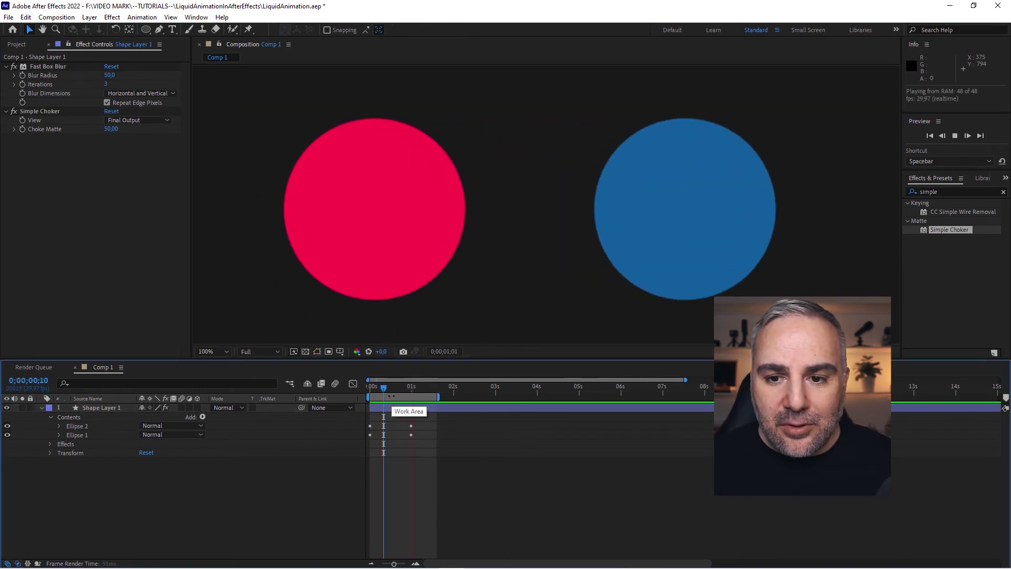